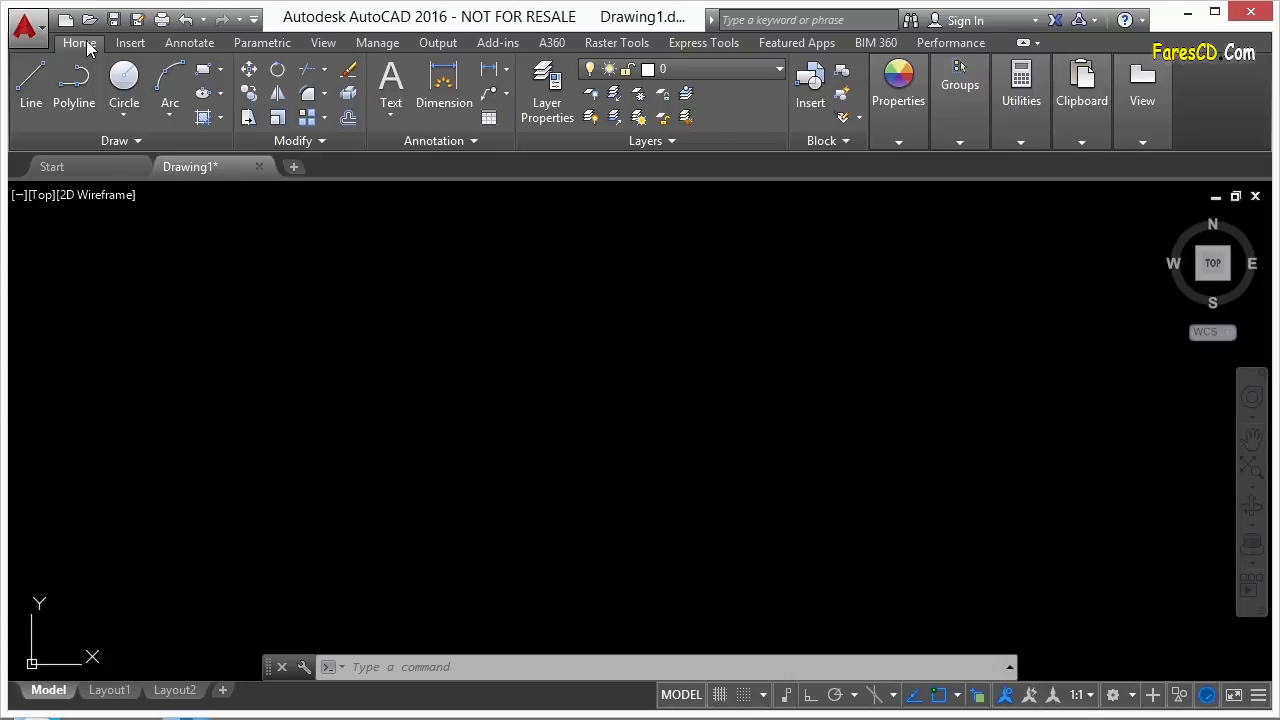
left_click(130, 43)
left_click(184, 45)
left_click(250, 42)
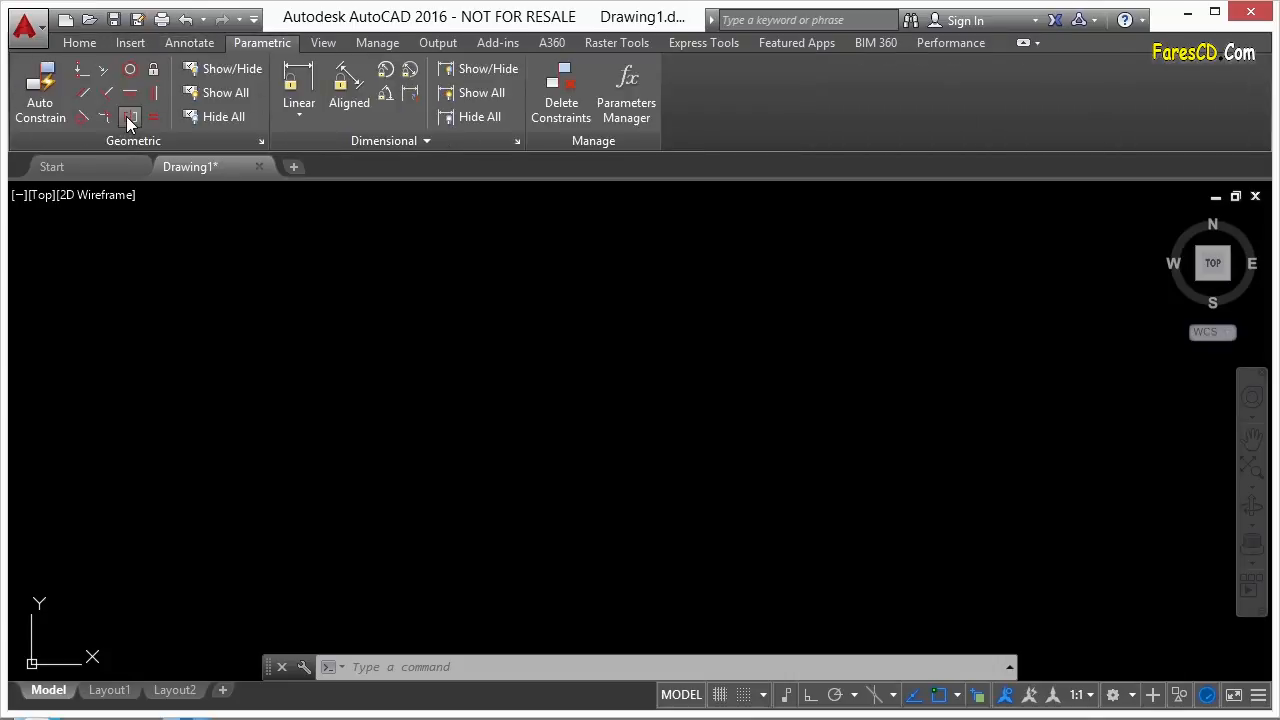
left_click(86, 45)
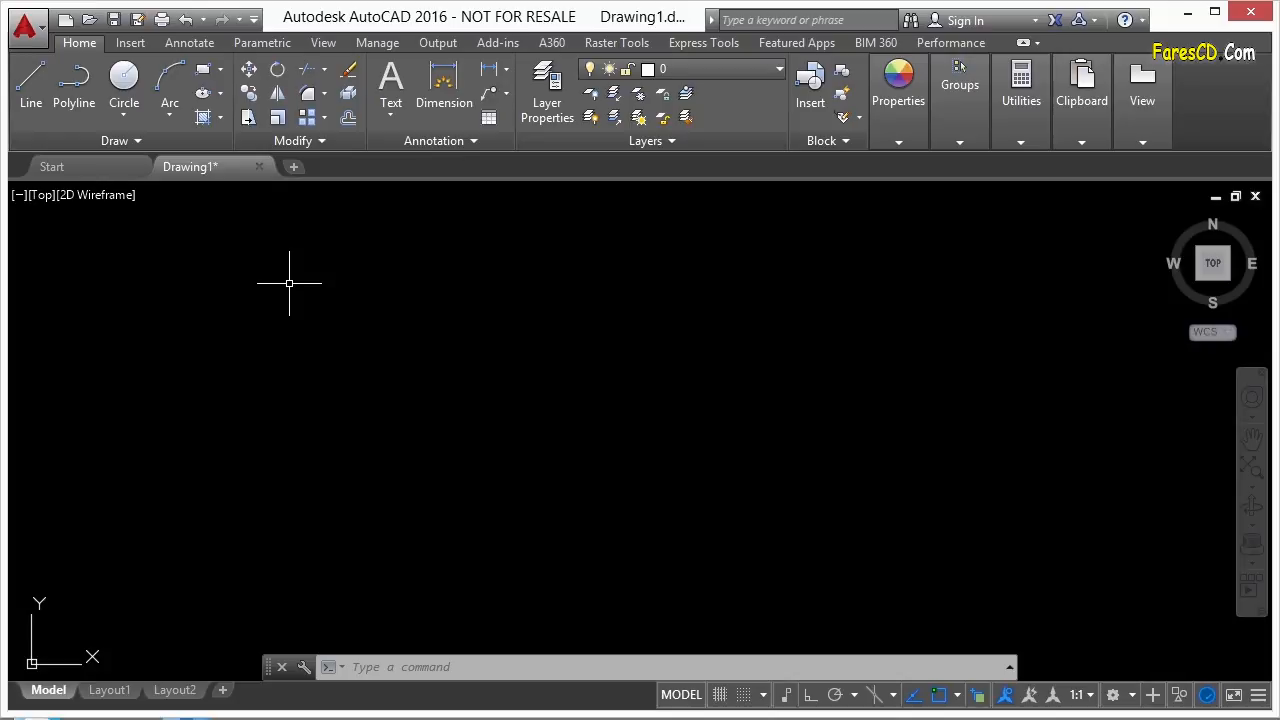
Open the Customize User Interface editor with the CUI command and expand the list of ribbon tabs
type("cui")
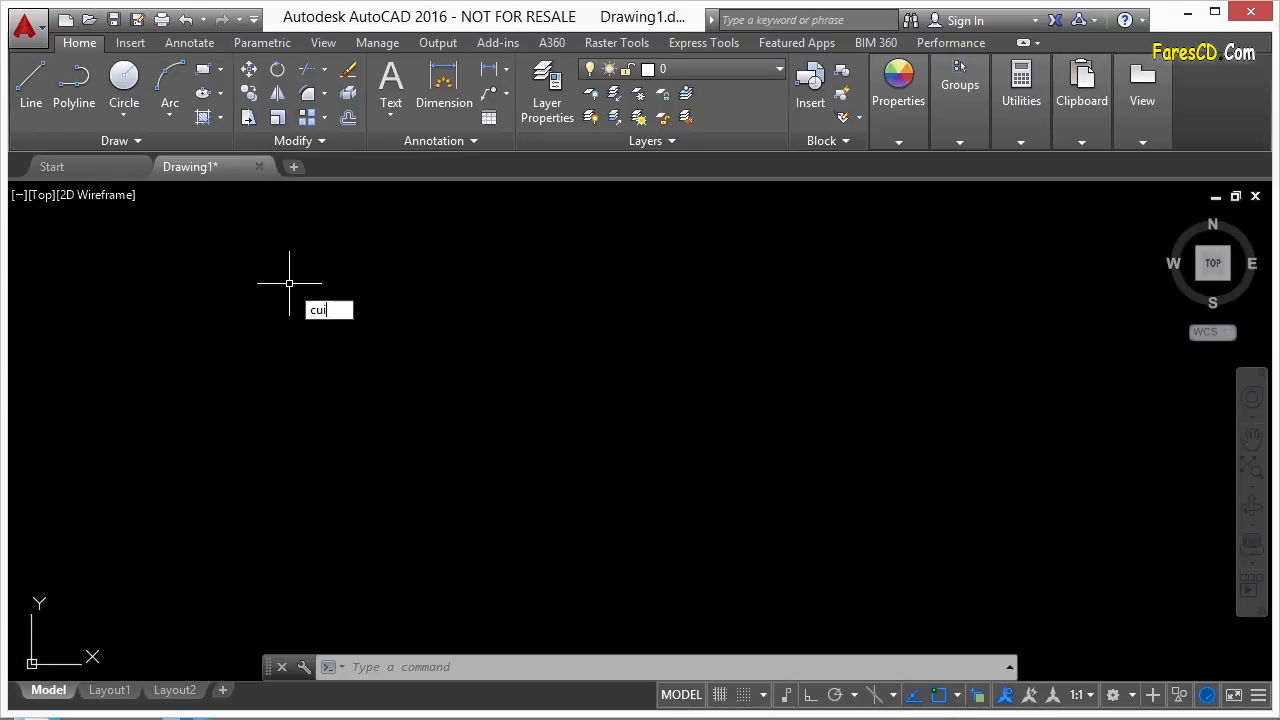
key("Return")
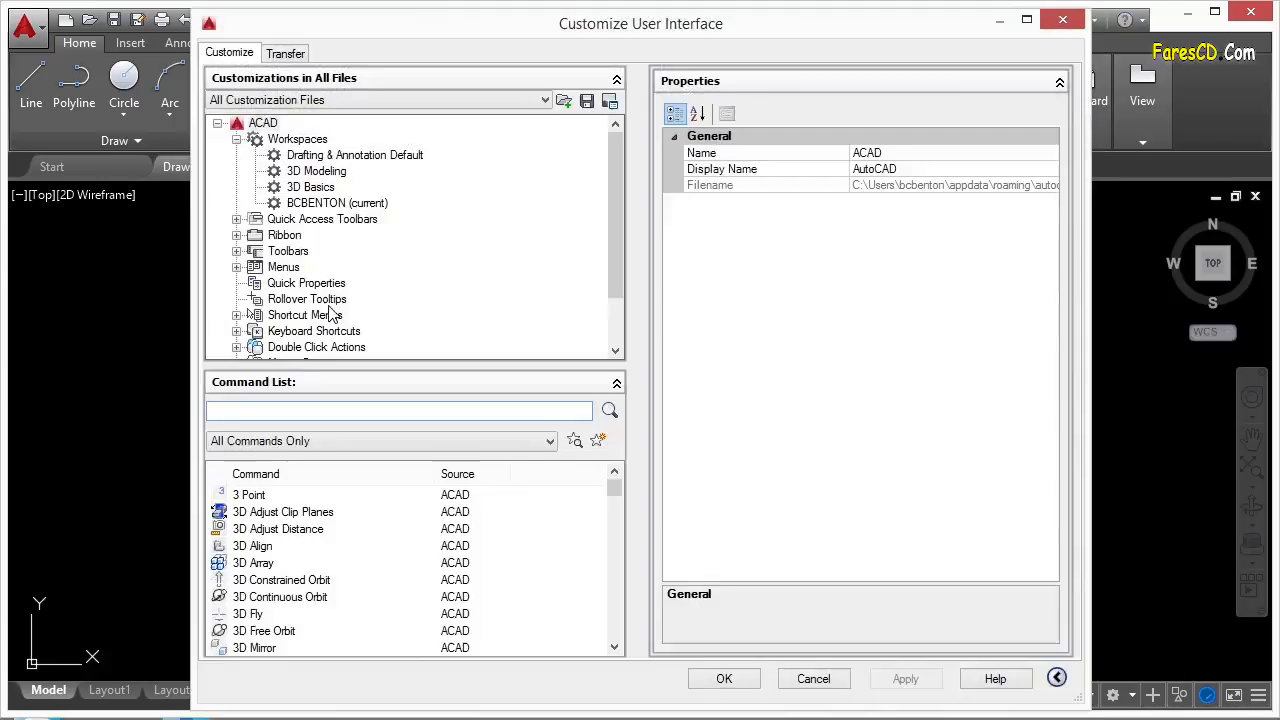
left_click(237, 236)
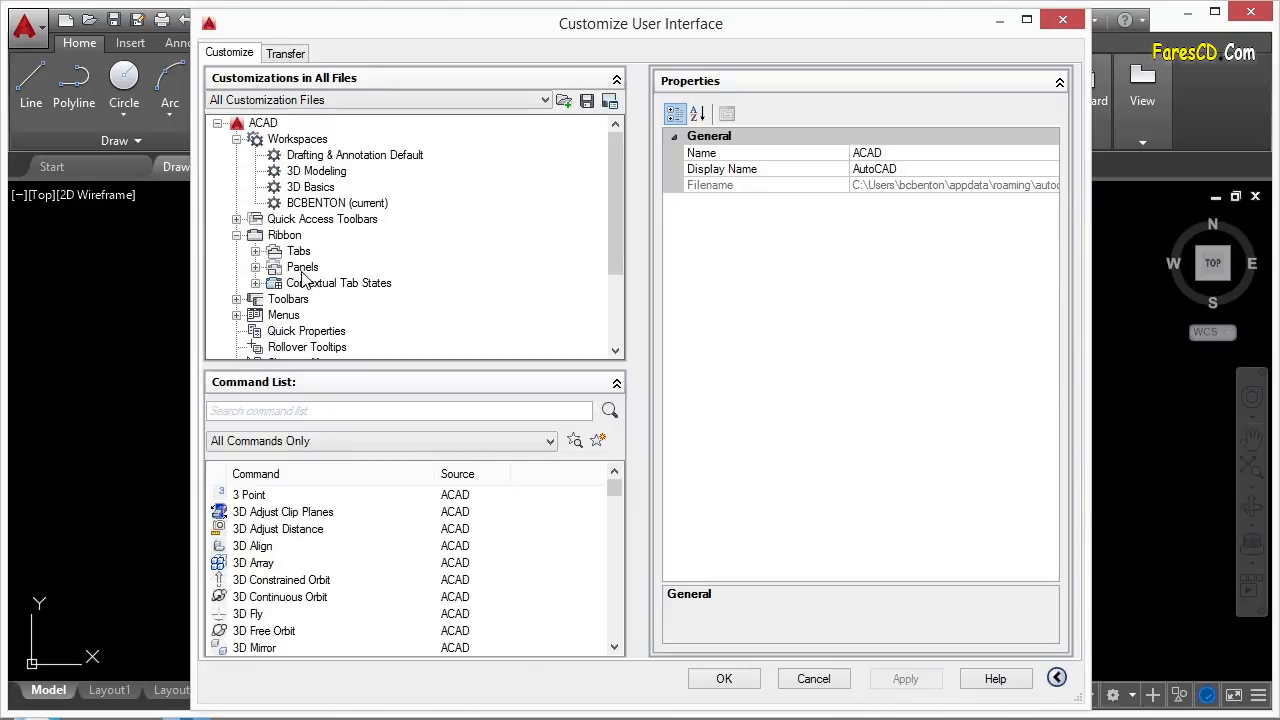
left_click_drag(614, 209, 614, 213)
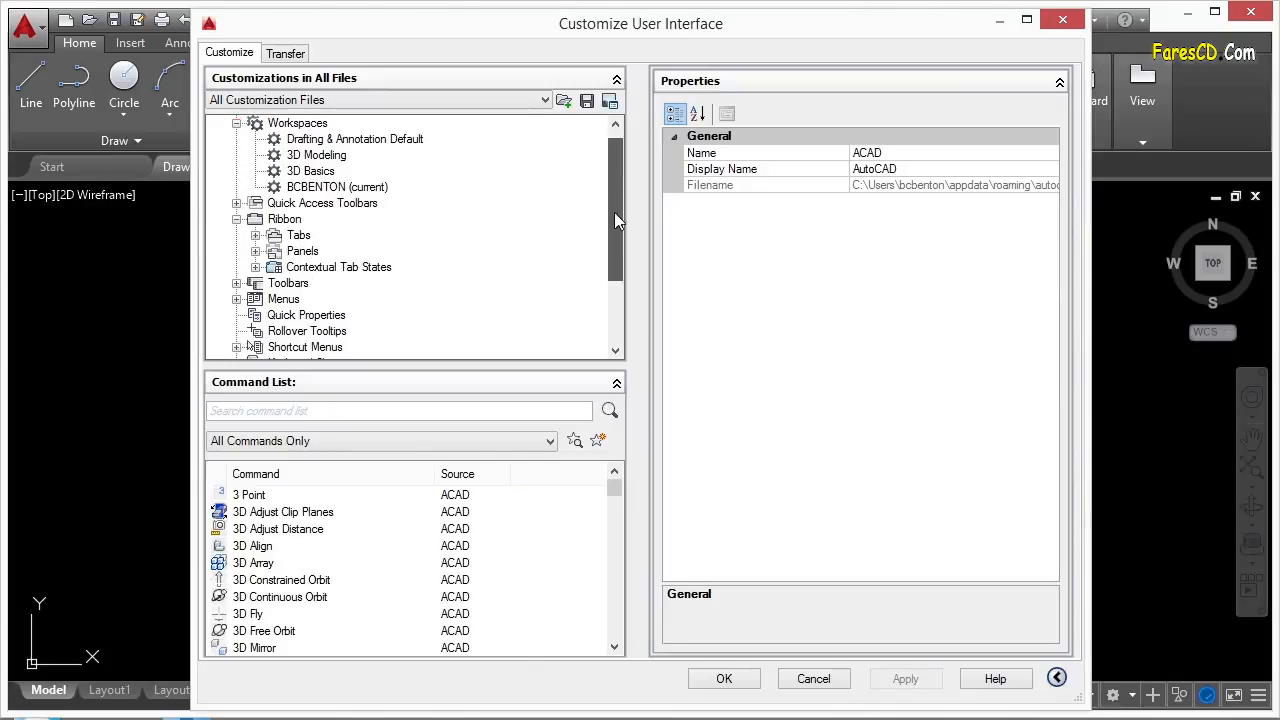
left_click(256, 236)
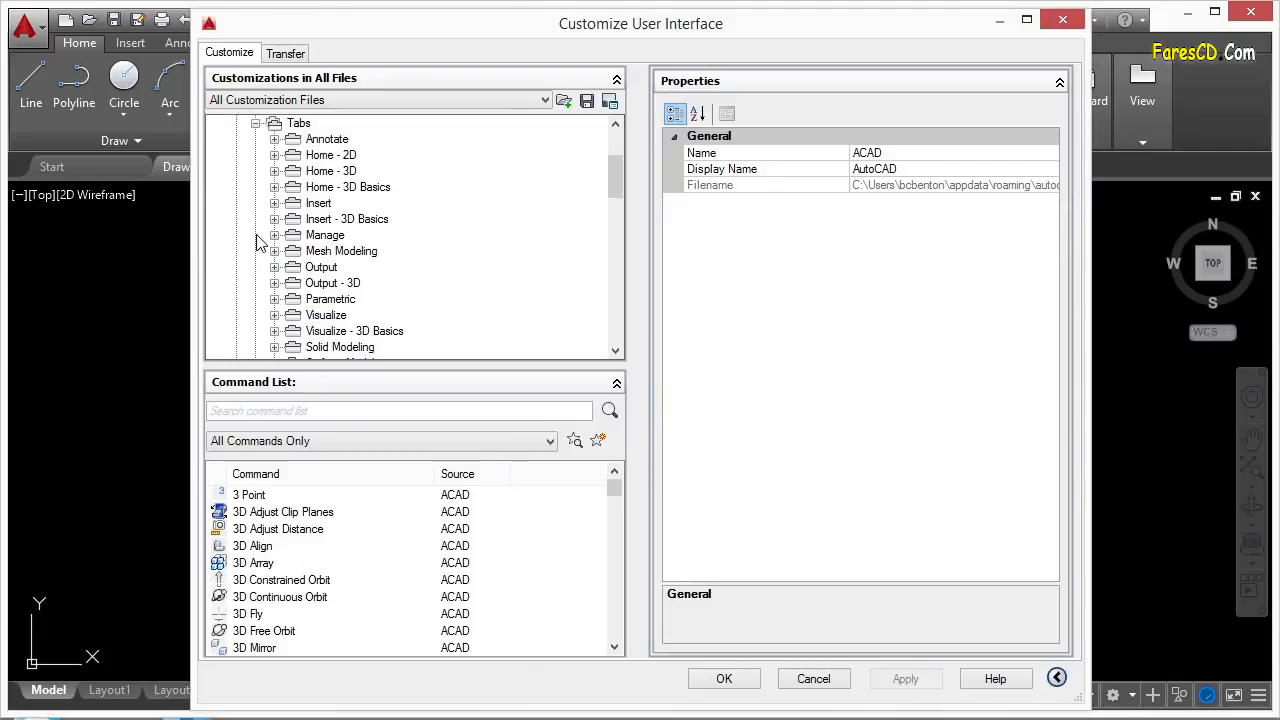
Duplicate the Home - 2D ribbon tab
left_click(318, 157)
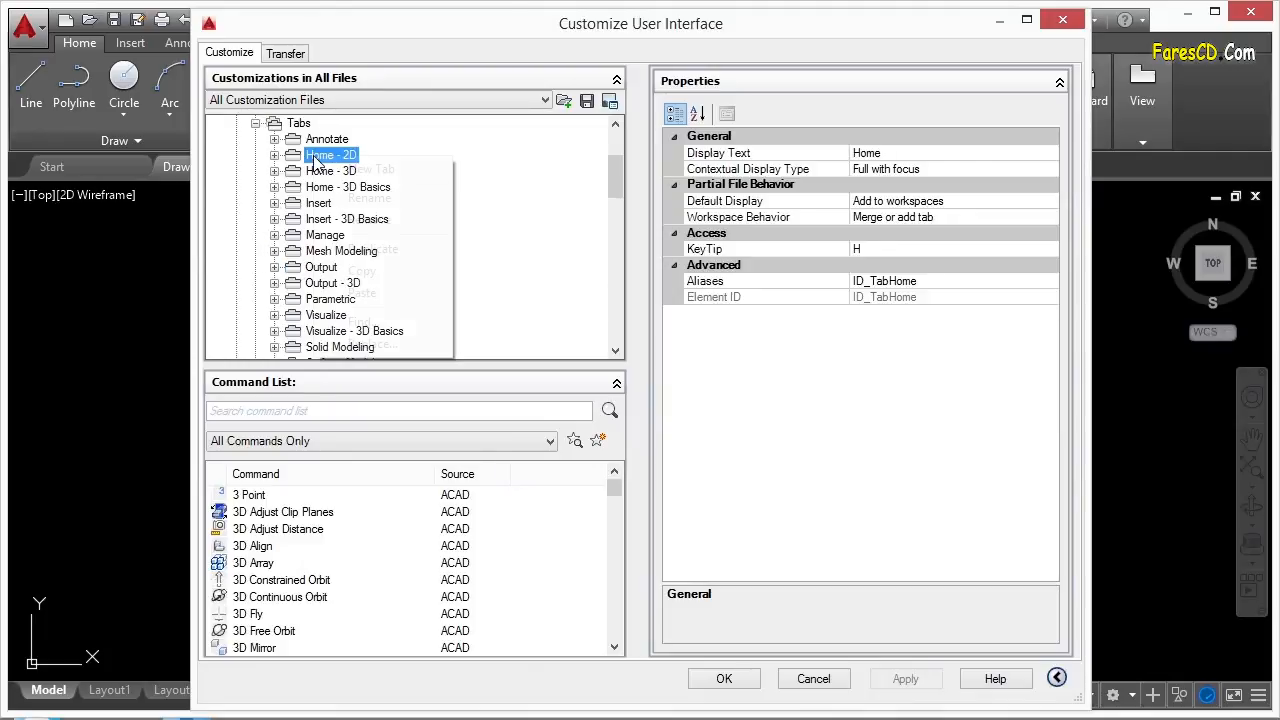
right_click(316, 162)
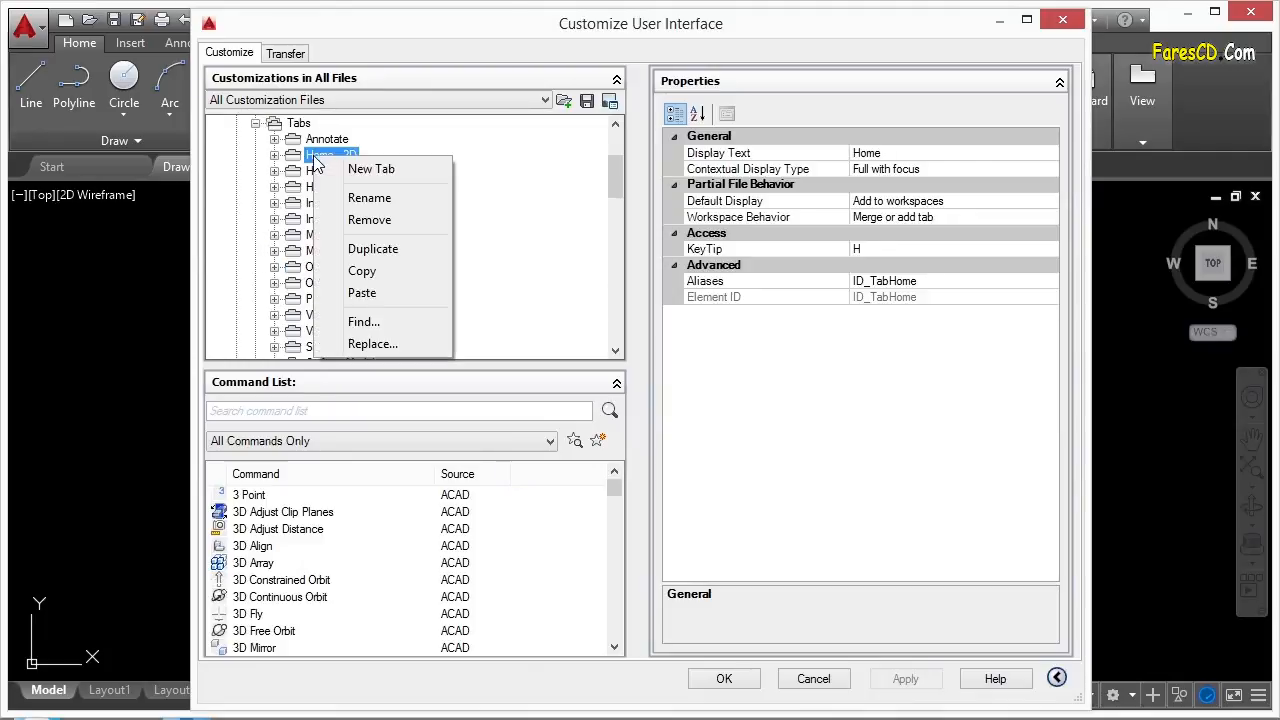
left_click(376, 256)
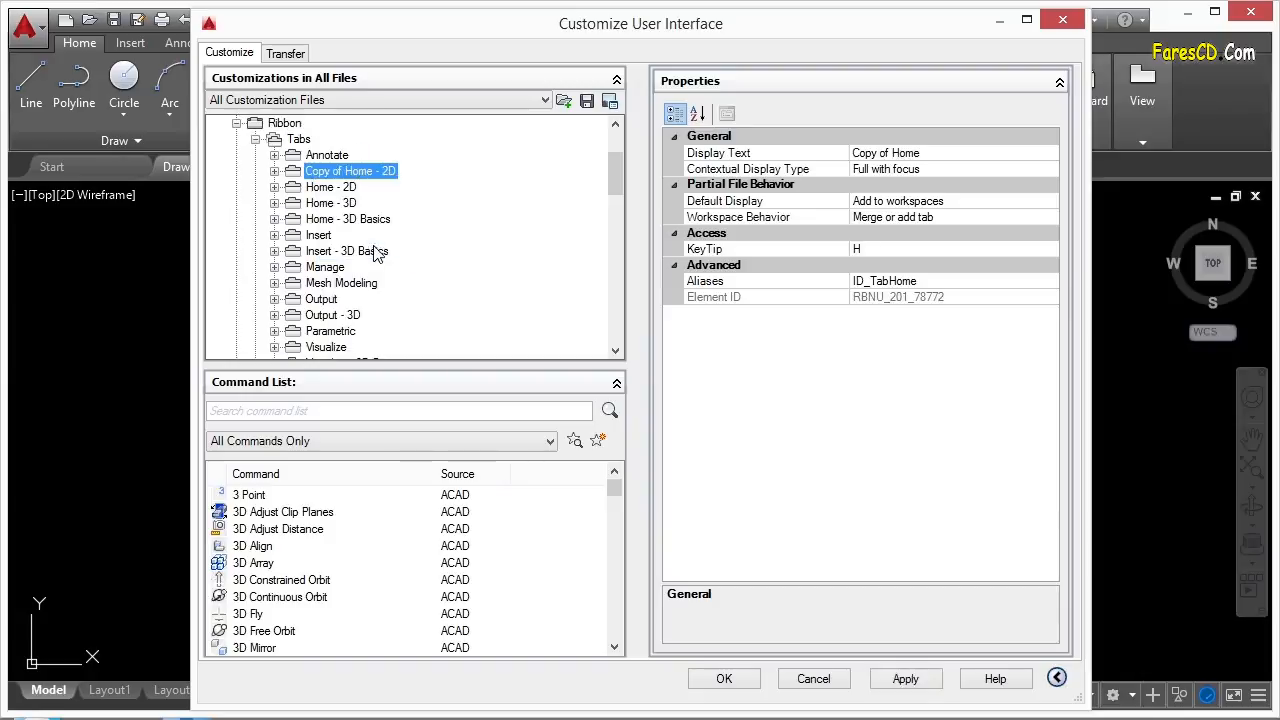
left_click(341, 188)
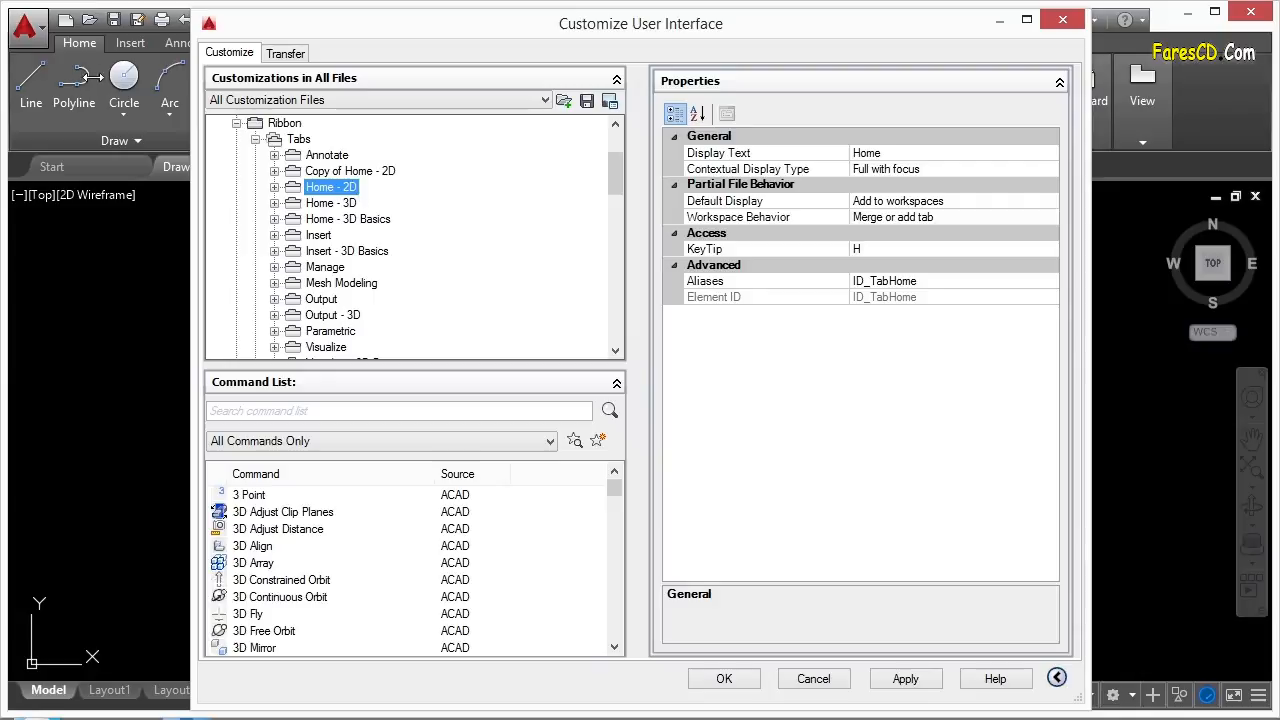
Rename the copied Home - 2D tab as BCB Home - 2D
left_click(336, 173)
right_click(336, 175)
left_click(372, 209)
left_click(343, 171)
key("BackSpace")
key("BackSpace")
key("BackSpace")
key("BackSpace")
key("BackSpace")
key("BackSpace")
key("BackSpace")
key("BackSpace")
type("BCB")
key("Return")
Examine the panels contained in the BCB Home - 2D tab, previewing Modify, Annotation and Layers
left_click(275, 171)
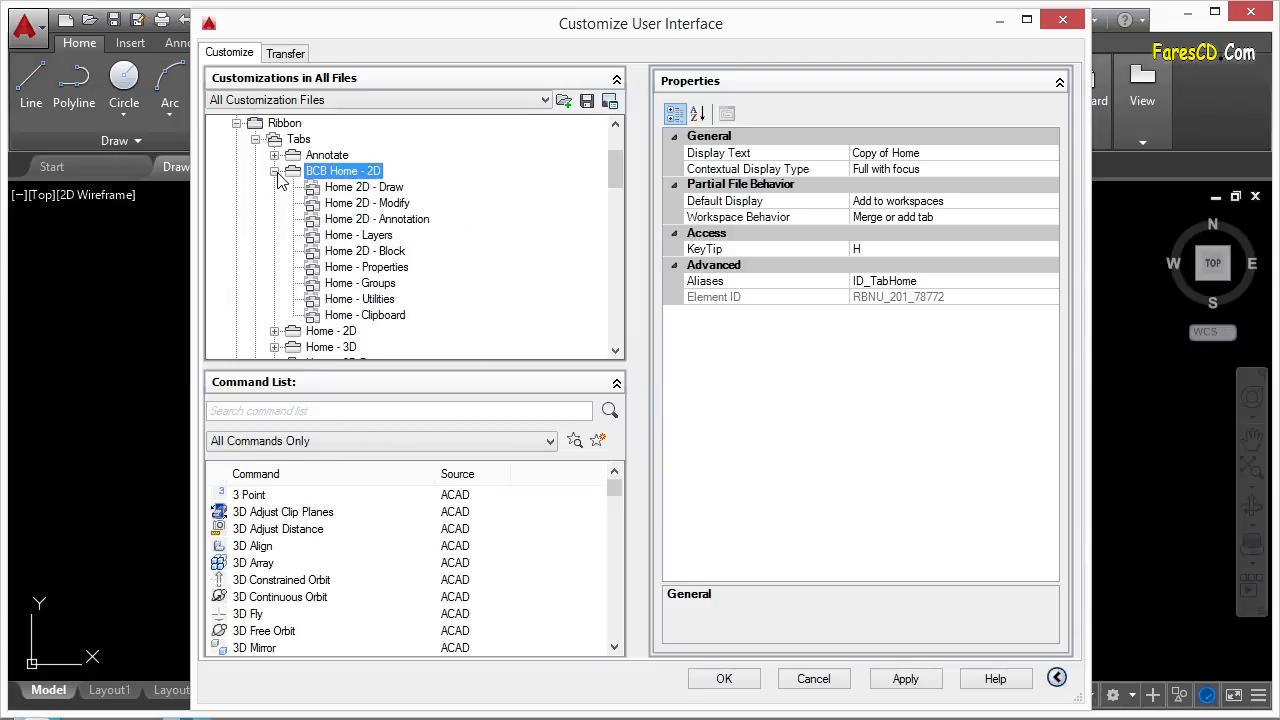
left_click(383, 203)
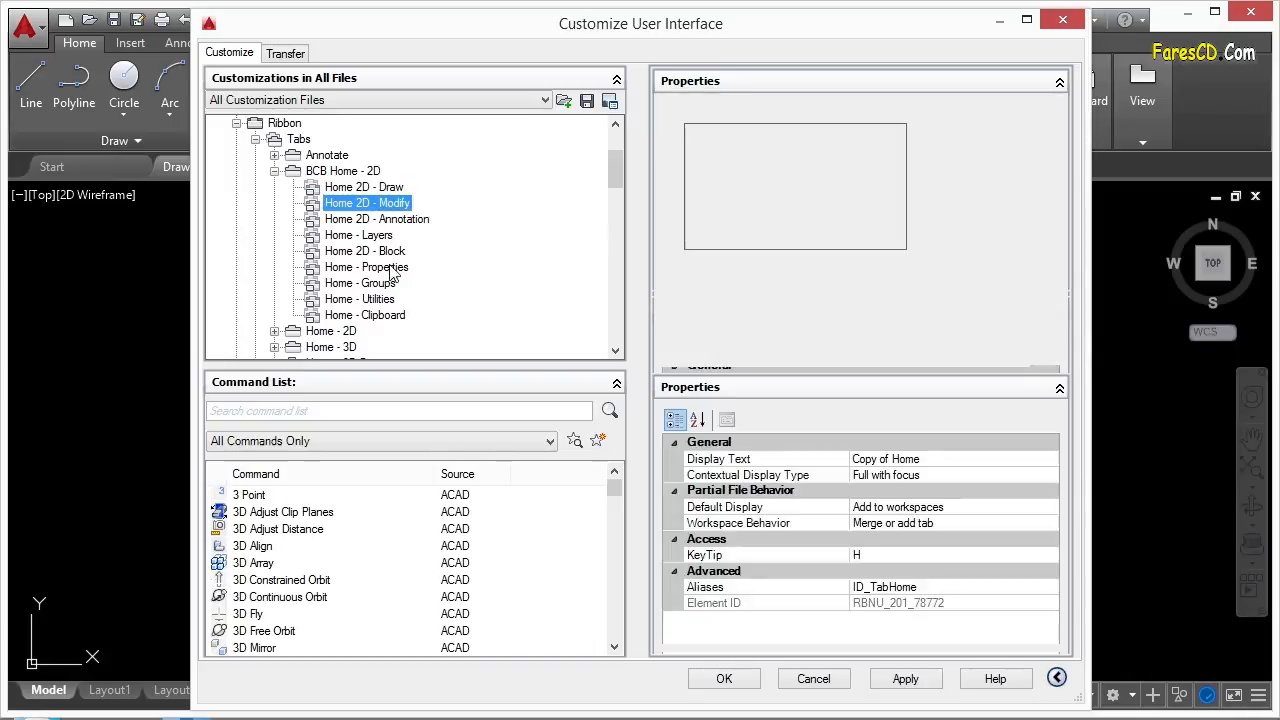
left_click(382, 219)
left_click(387, 236)
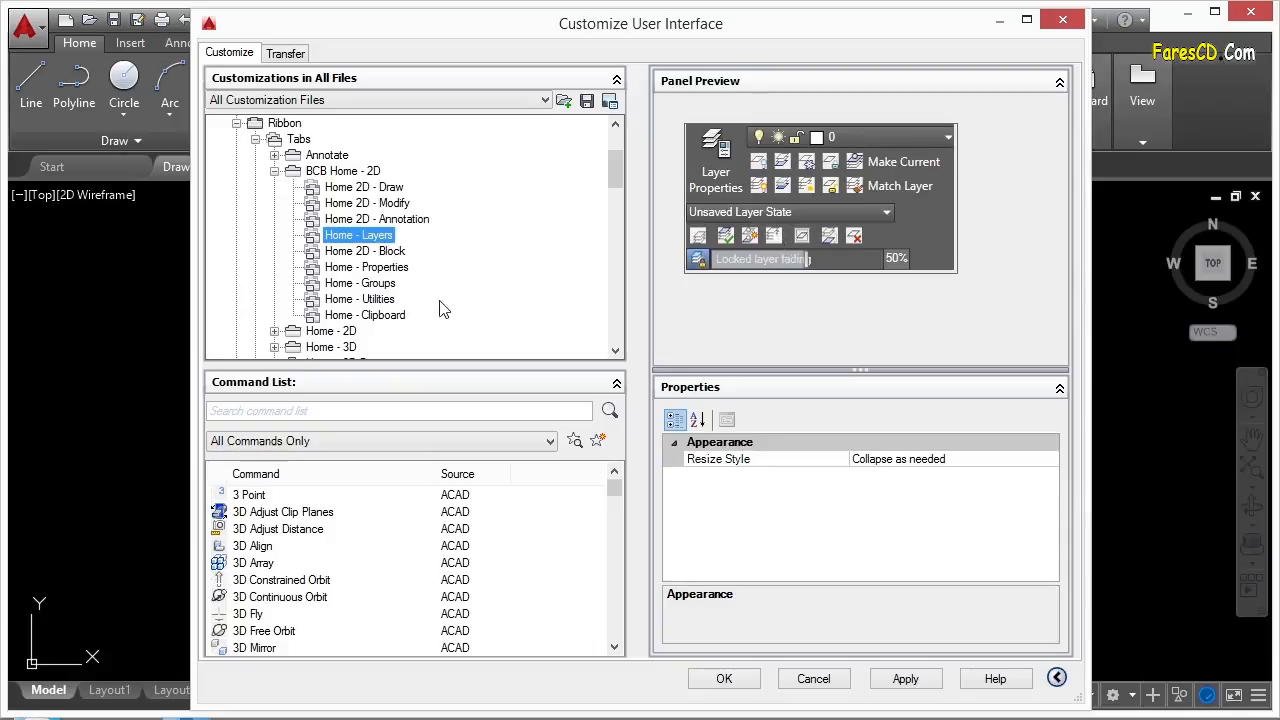
left_click(274, 171)
Create a new ribbon panel named BCB
left_click(255, 139)
left_click(256, 156)
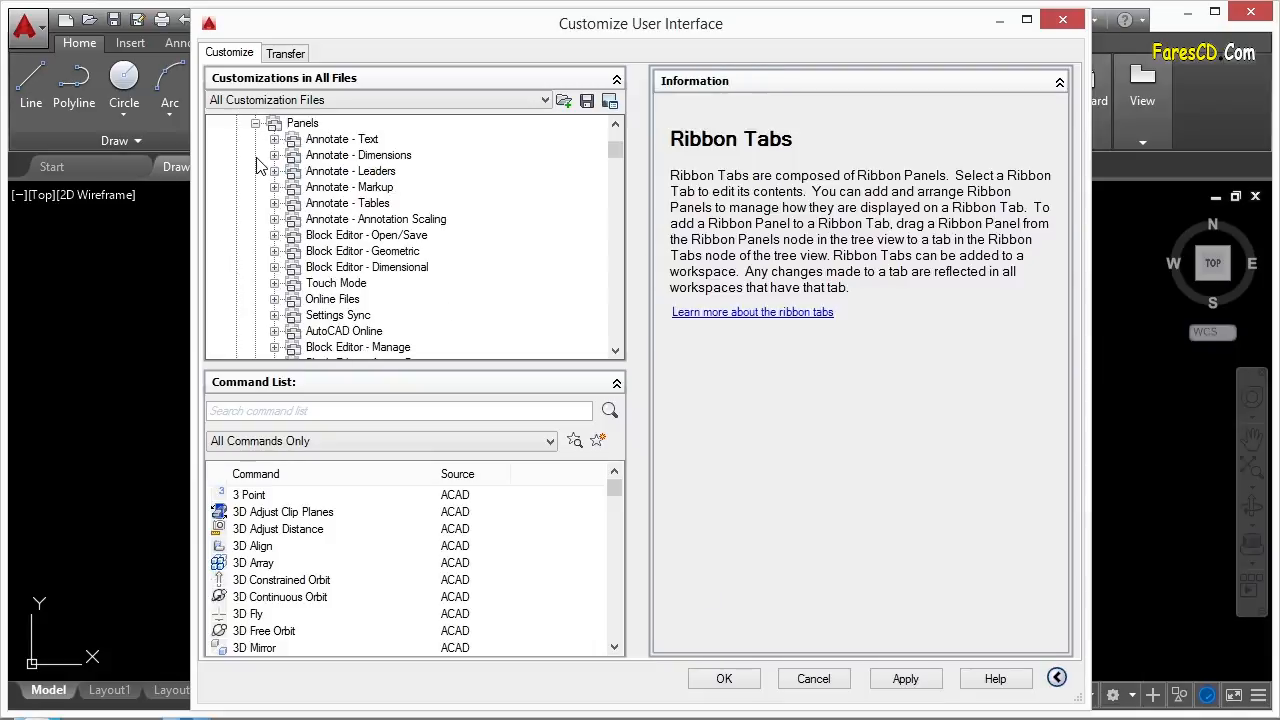
left_click(303, 124)
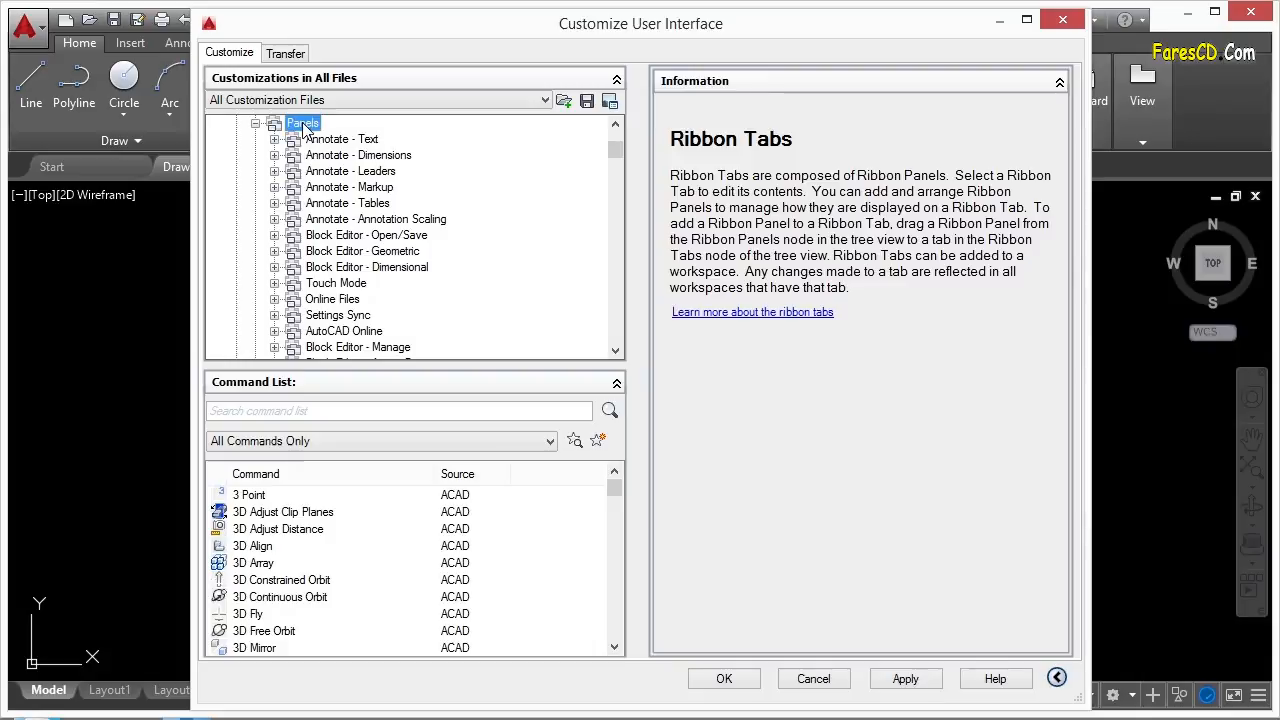
right_click(303, 128)
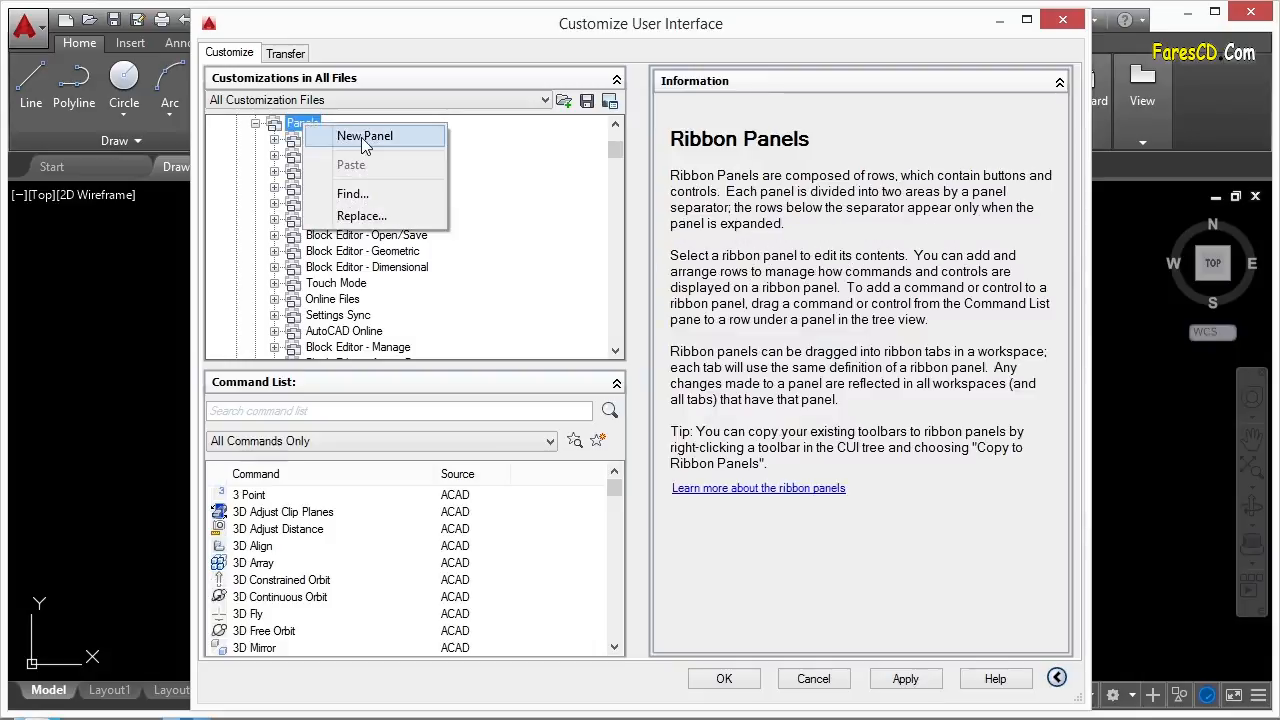
left_click(335, 303)
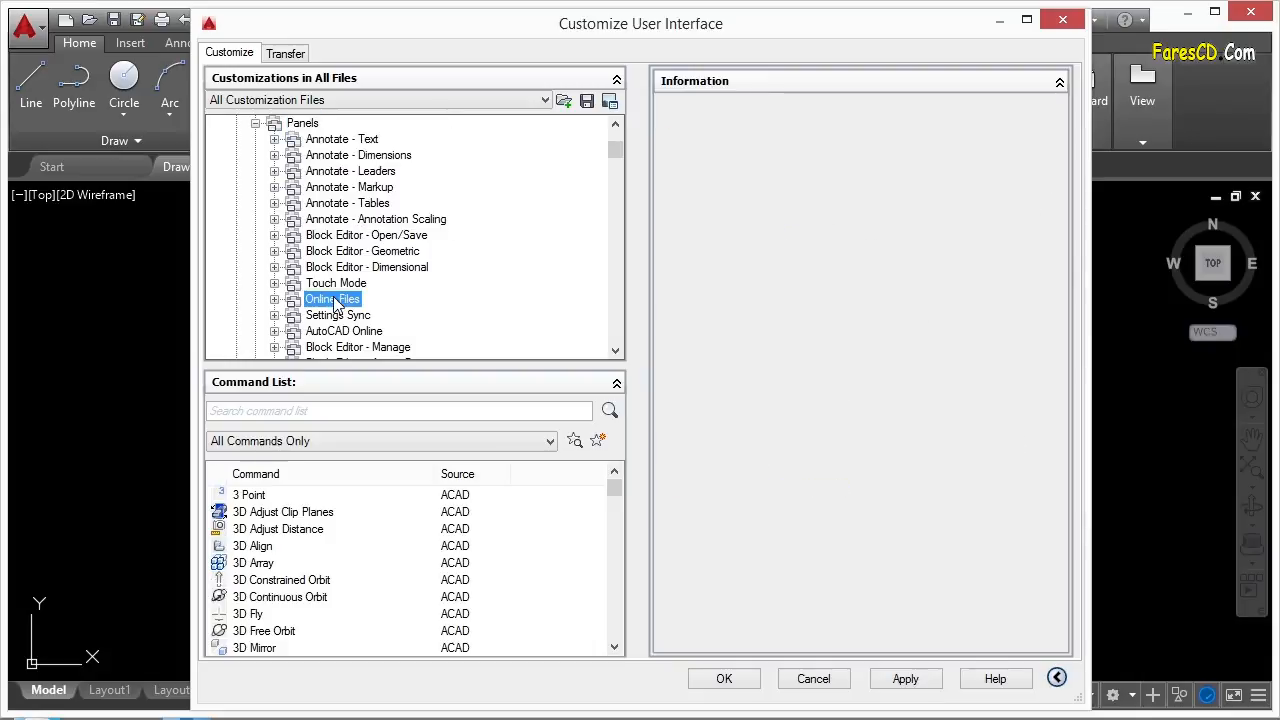
right_click(342, 303)
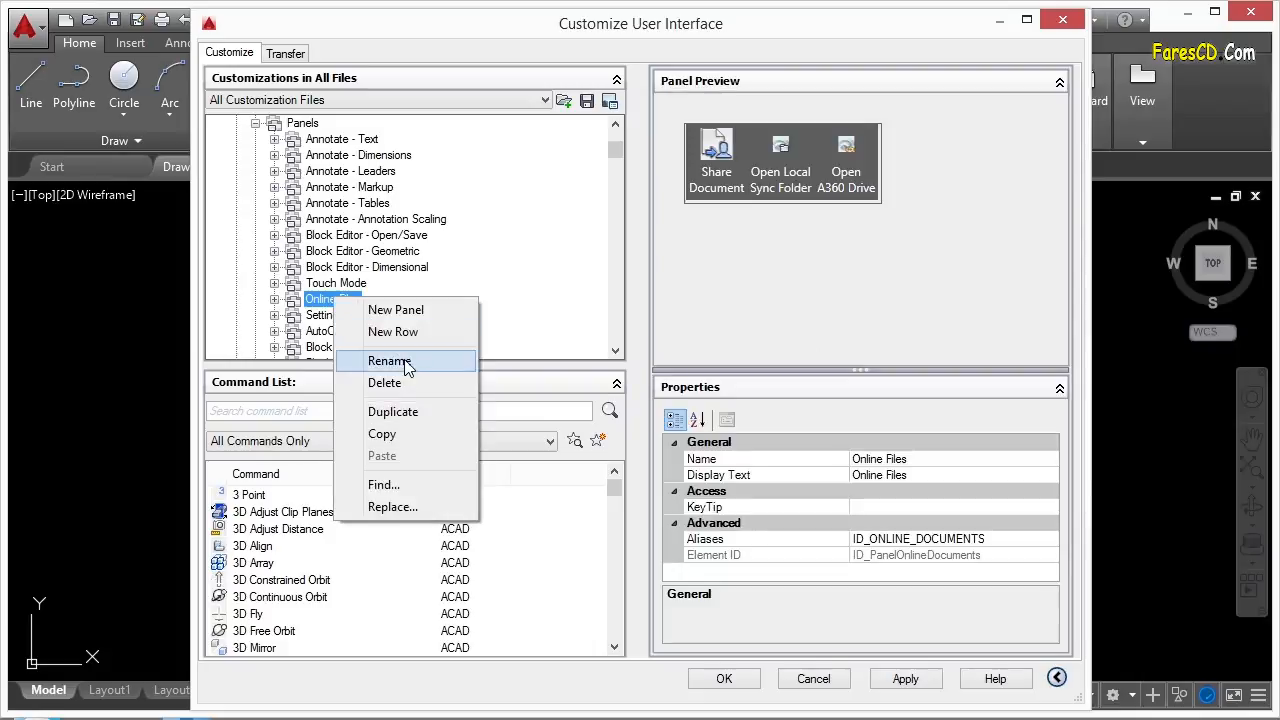
right_click(310, 124)
left_click(369, 134)
type("BCB")
key("Return")
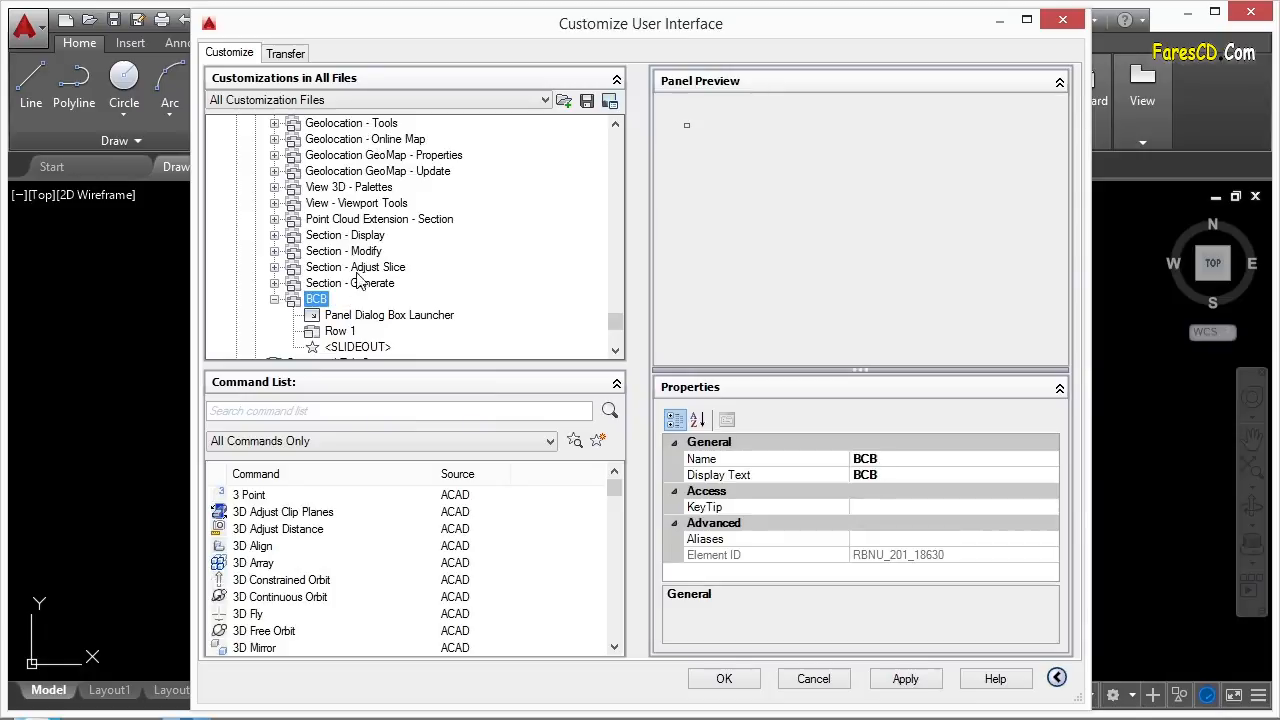
Add the 3 Point command to Row 1 of the BCB panel
scroll(328, 318, "down", 1)
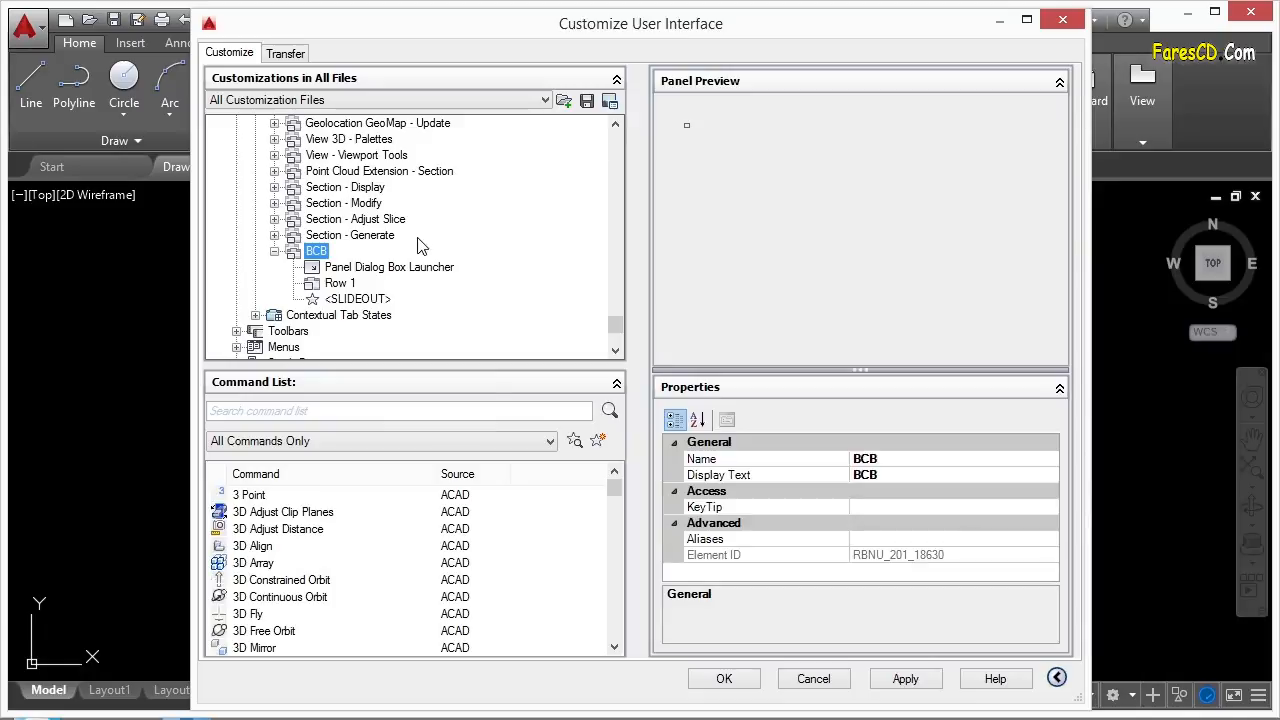
left_click(251, 500)
mouse_move(251, 504)
left_mouse_down()
mouse_move(256, 520)
mouse_move(337, 214)
mouse_move(366, 286)
mouse_move(366, 333)
left_mouse_up()
scroll(618, 335, "down", 2)
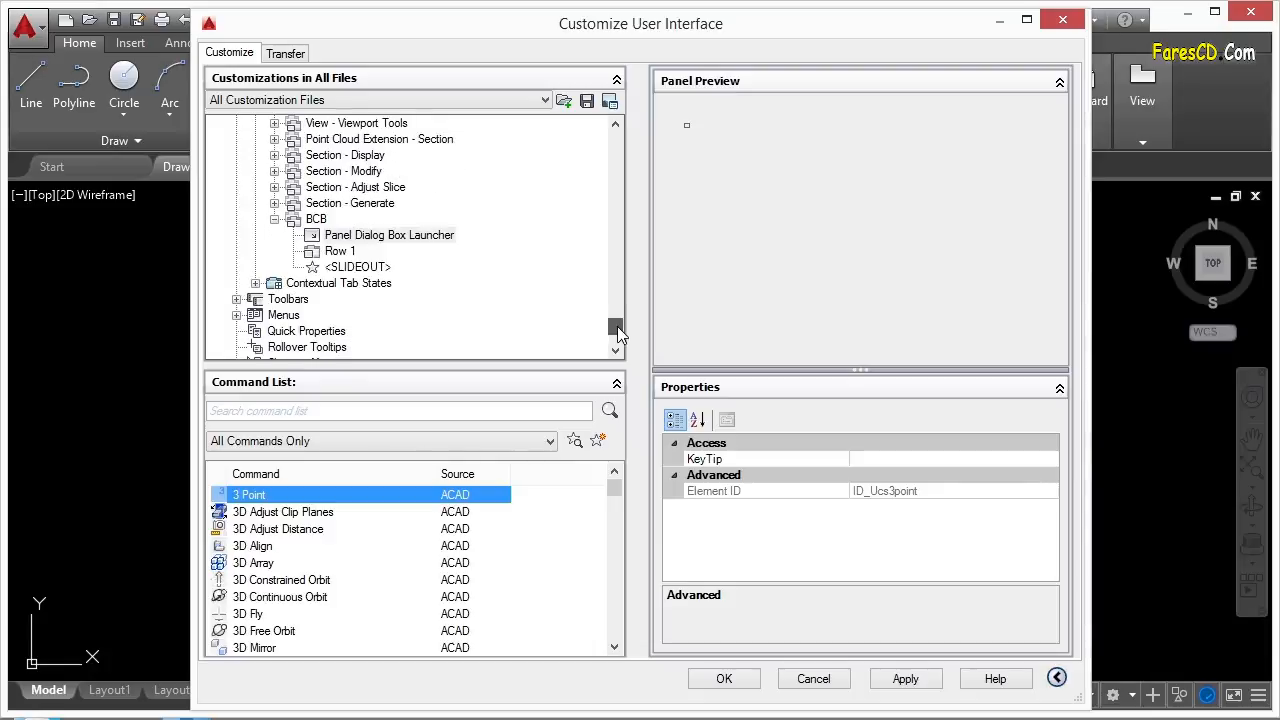
left_click_drag(240, 494, 348, 171)
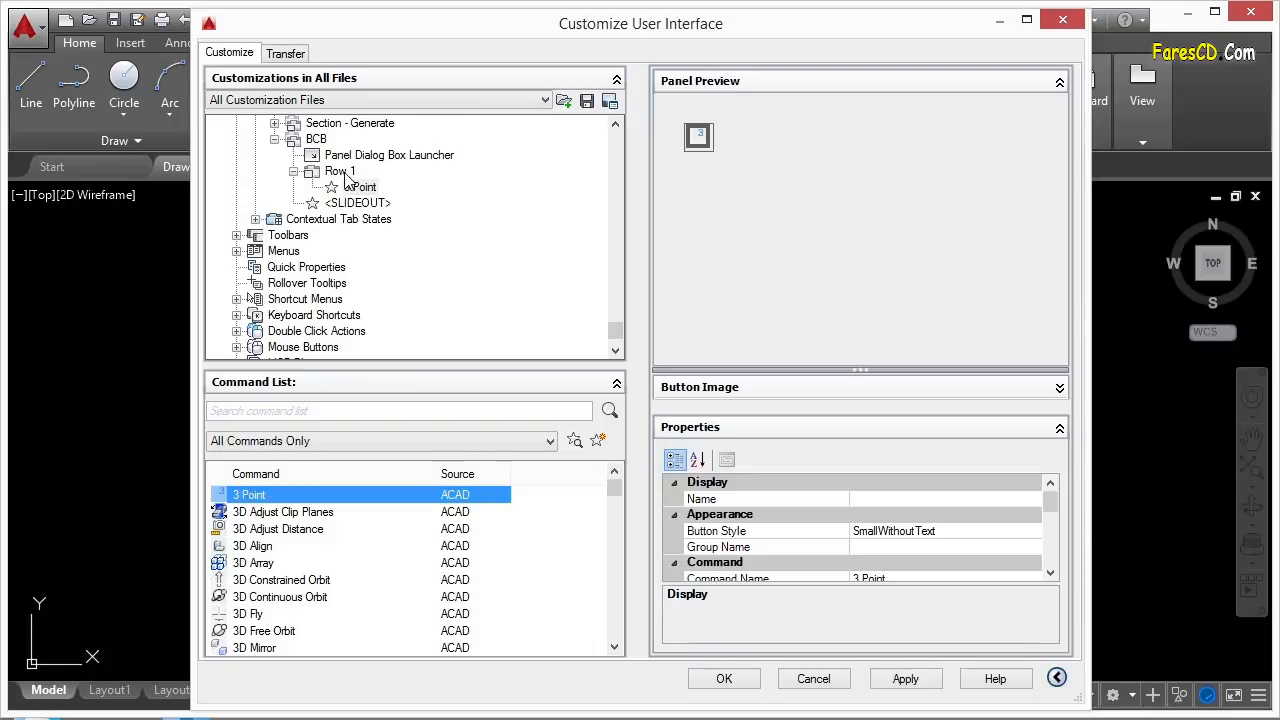
Add a second row to the BCB panel and place the 3D Align command in it
right_click(341, 171)
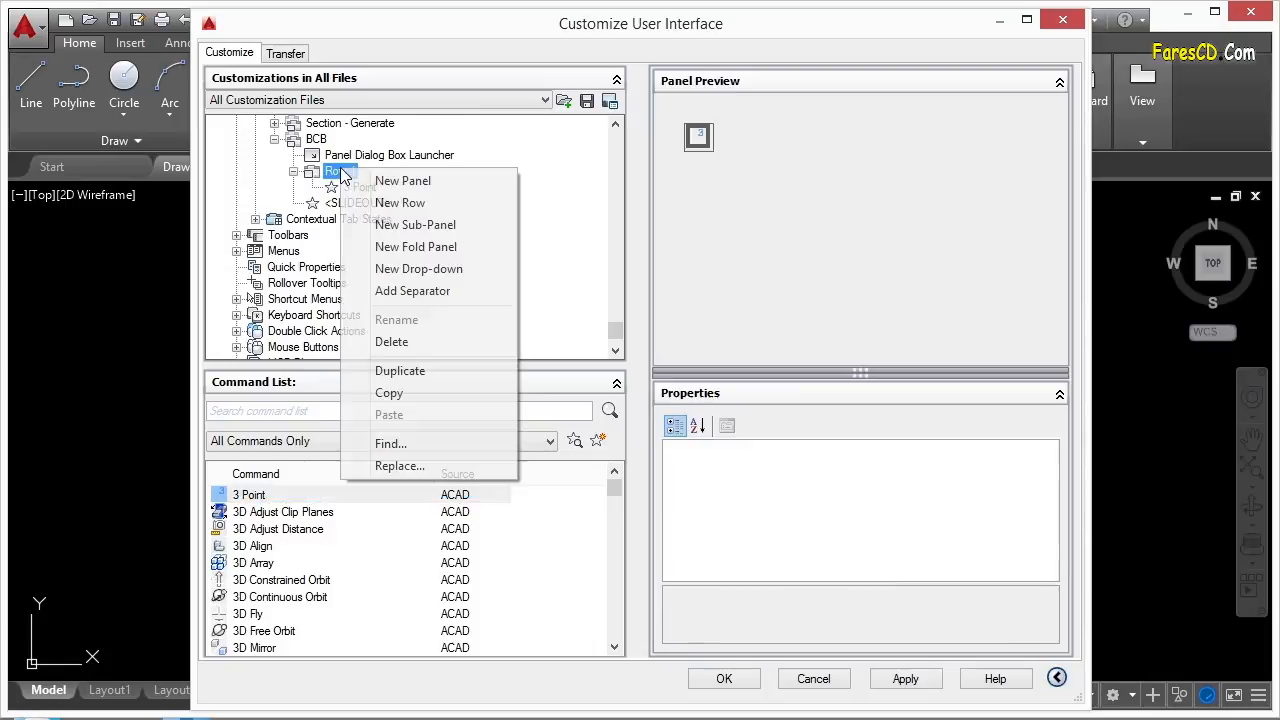
left_click(398, 203)
left_click(340, 219)
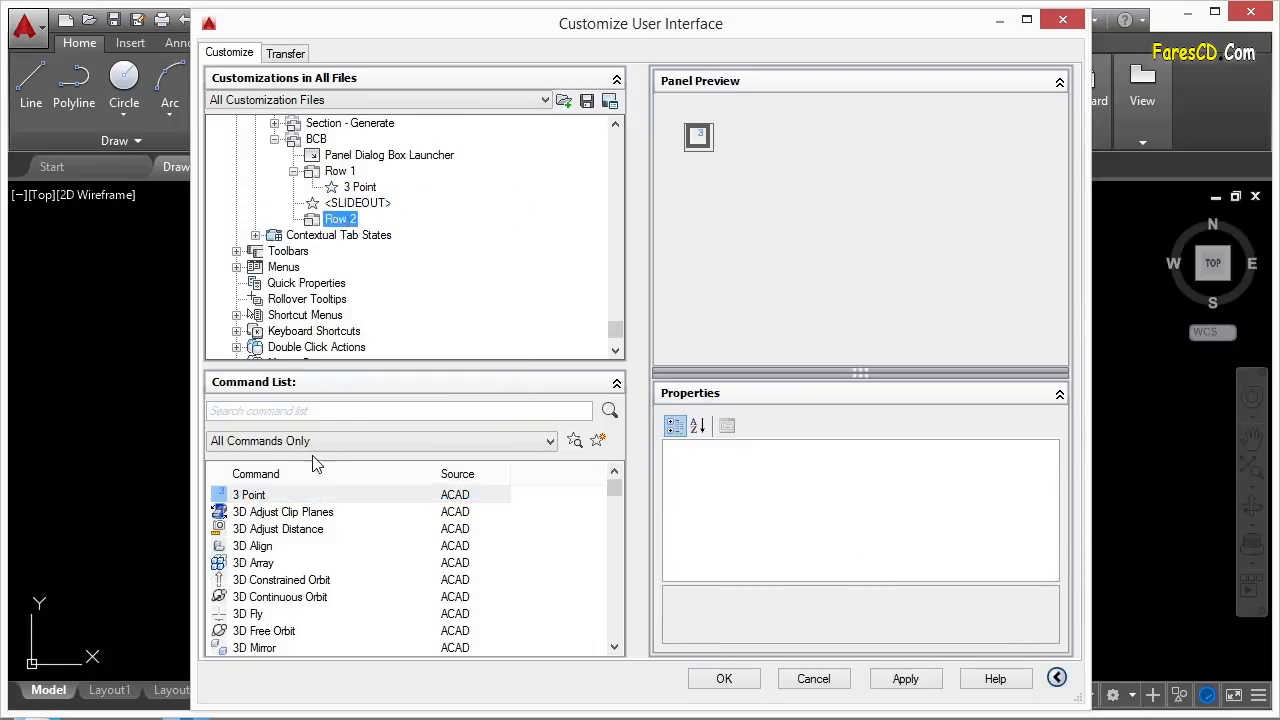
left_click_drag(270, 550, 386, 162)
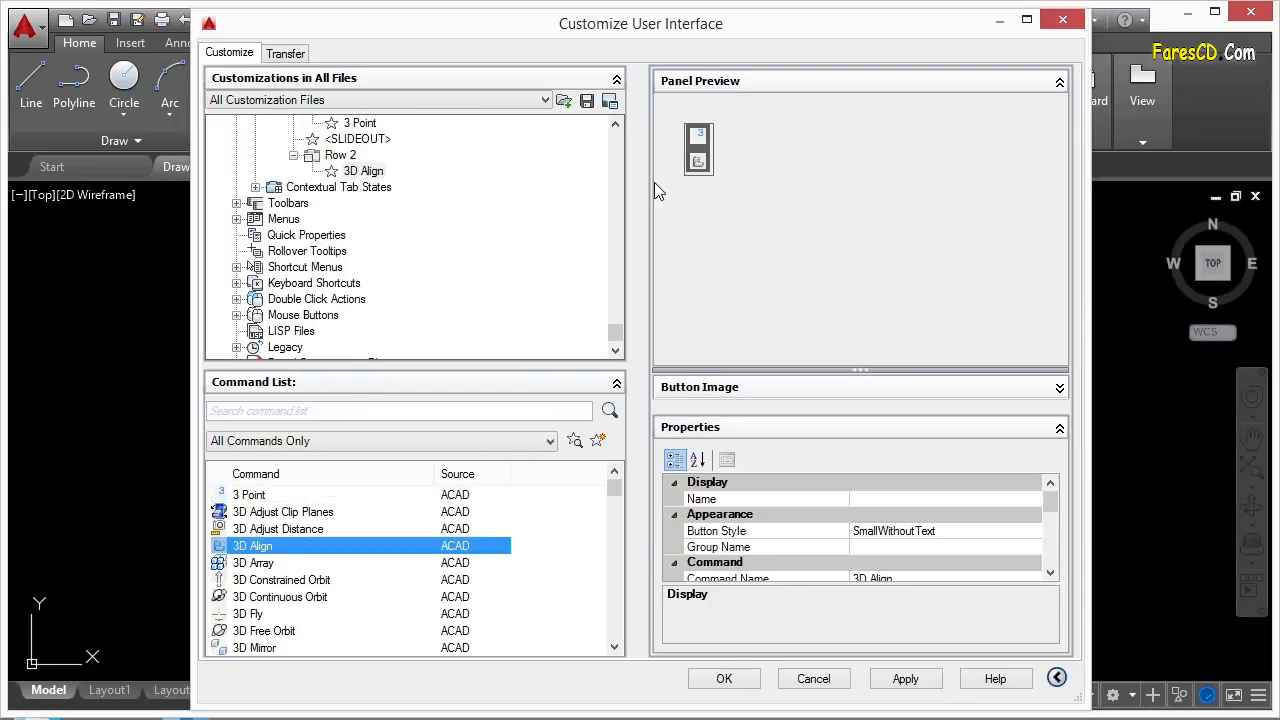
Preview the Section - Generate and View - Viewport Tools panels and examine how the latter's commands are arranged in Row 1 and Row 2
left_click_drag(615, 333, 615, 328)
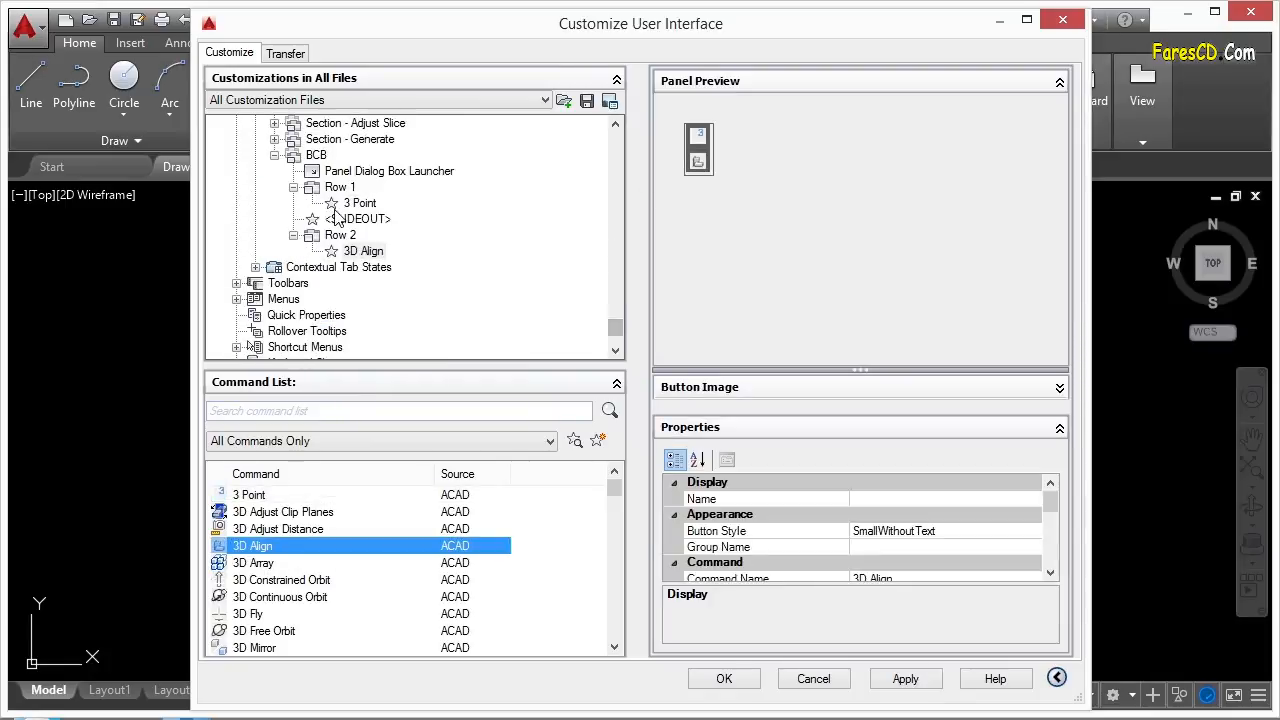
double_click(350, 139)
scroll(344, 185, "up", 2)
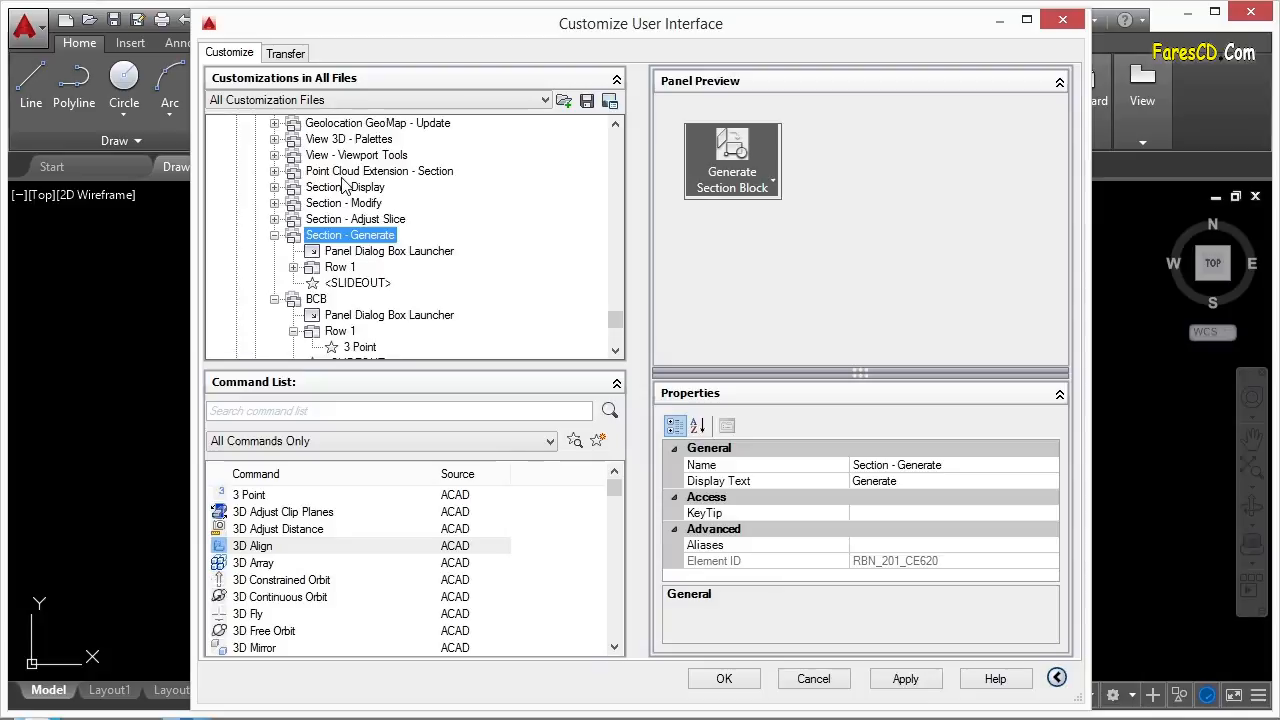
left_click(274, 155)
left_click(324, 158)
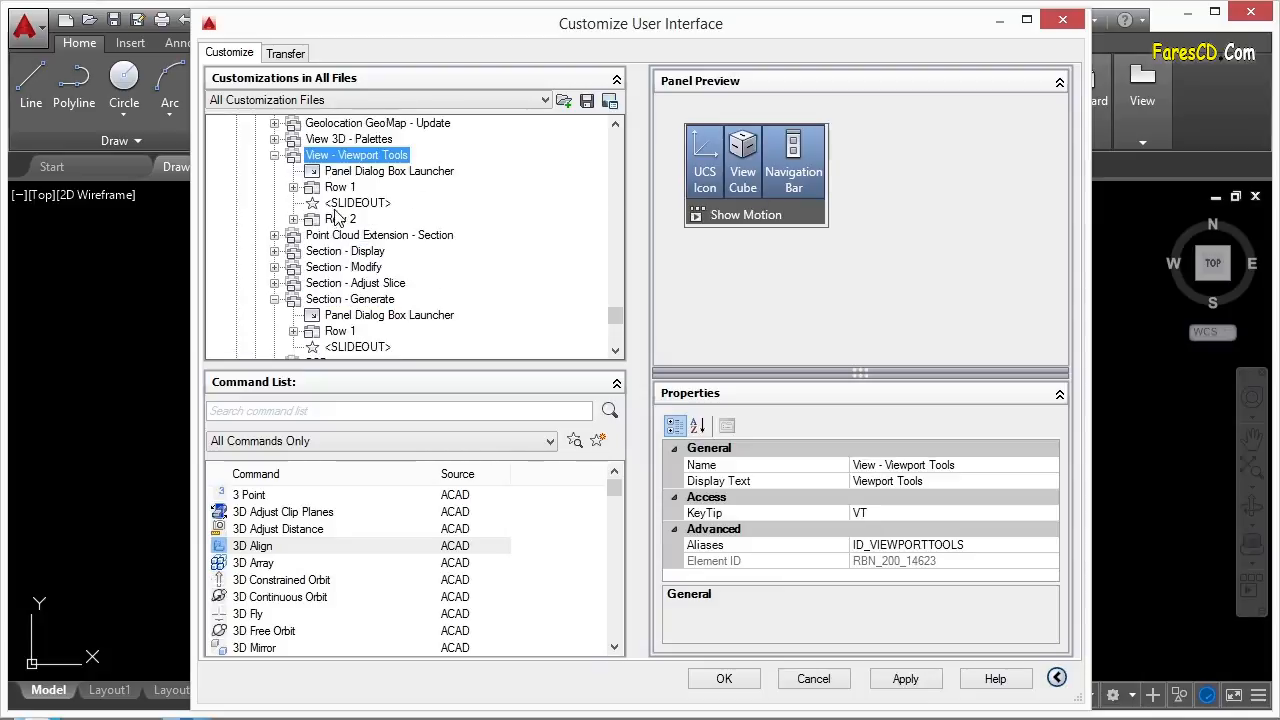
left_click(293, 187)
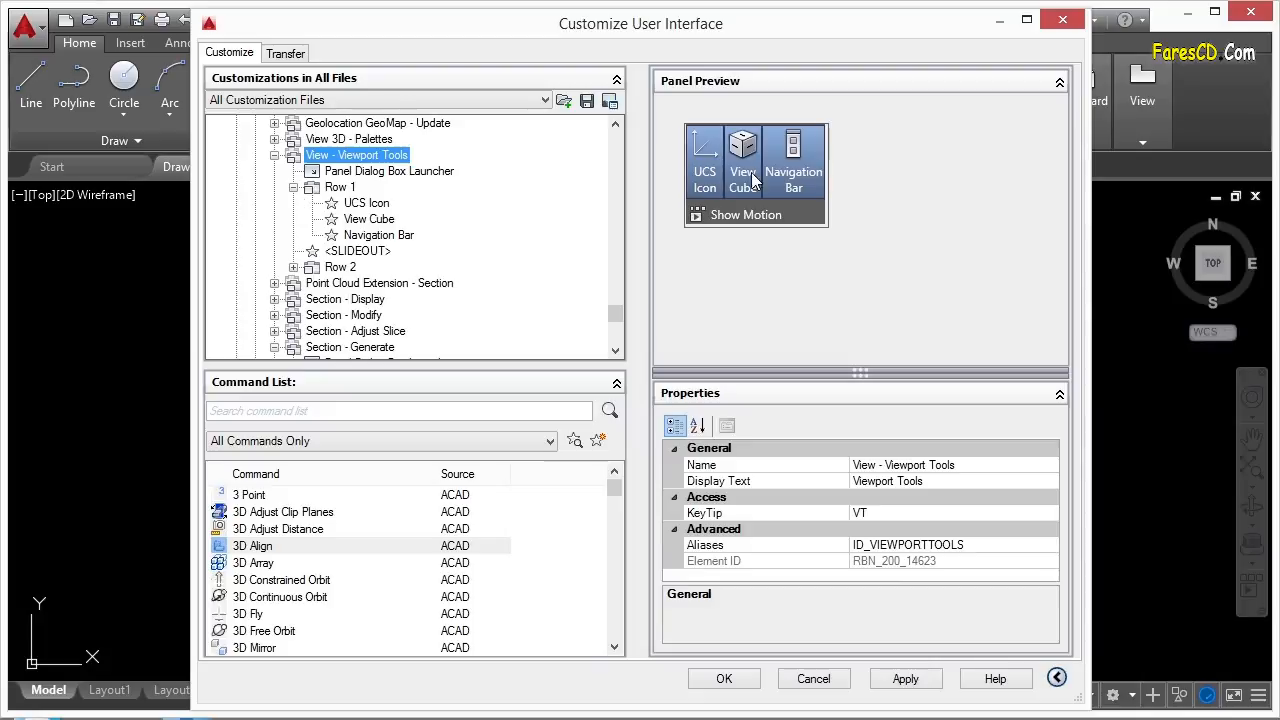
left_click(294, 267)
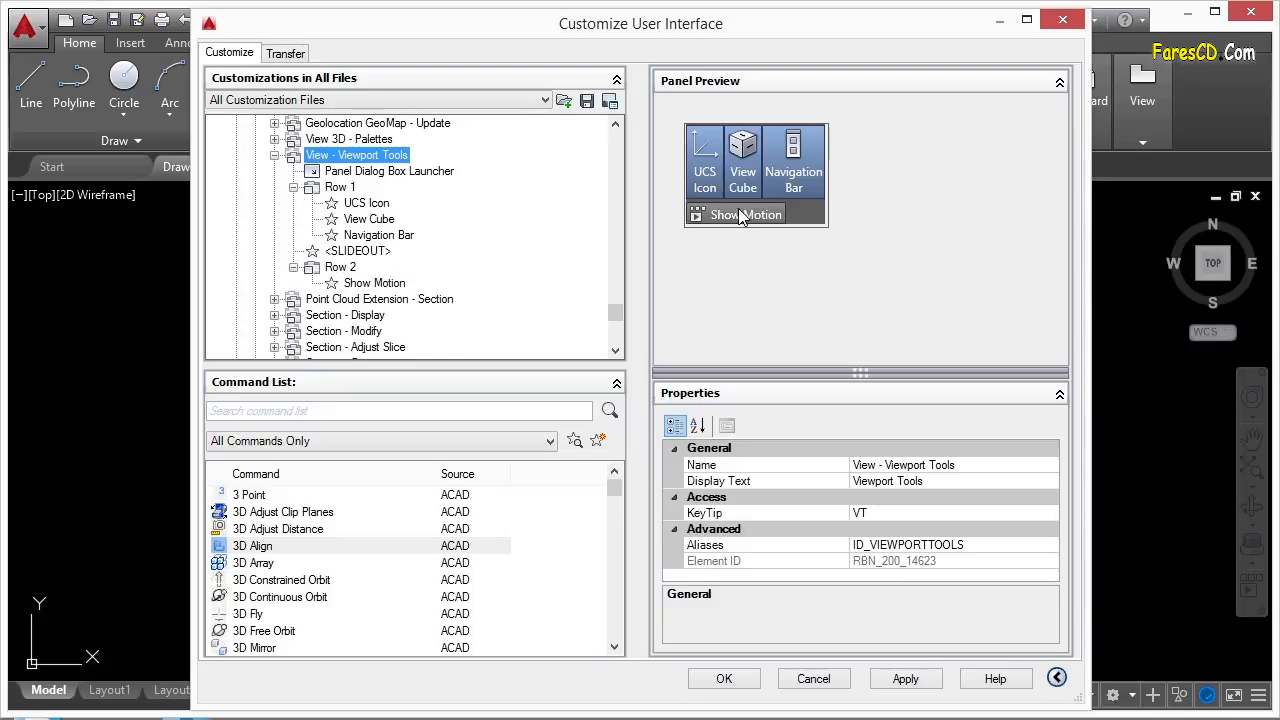
left_click(275, 156)
Preview the View 3D - Palettes panel with its Row 2 contents and move the dialog down to uncover the ribbon
left_click(275, 140)
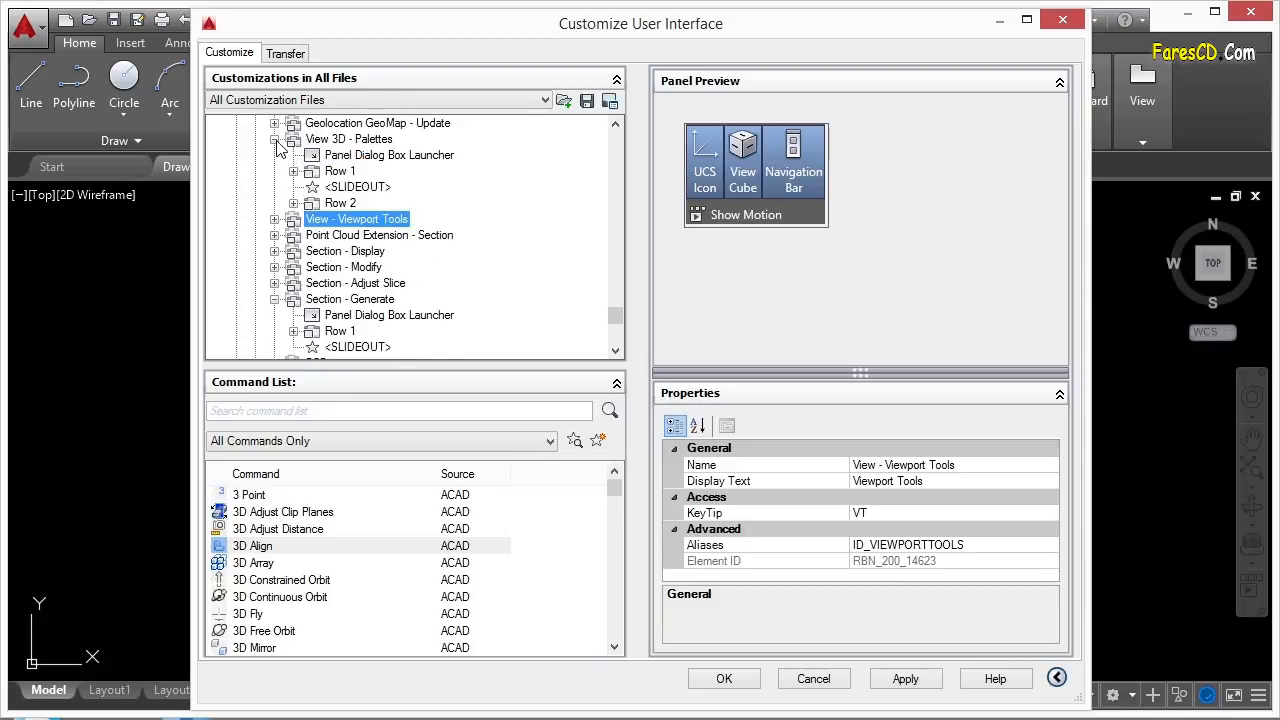
left_click(356, 139)
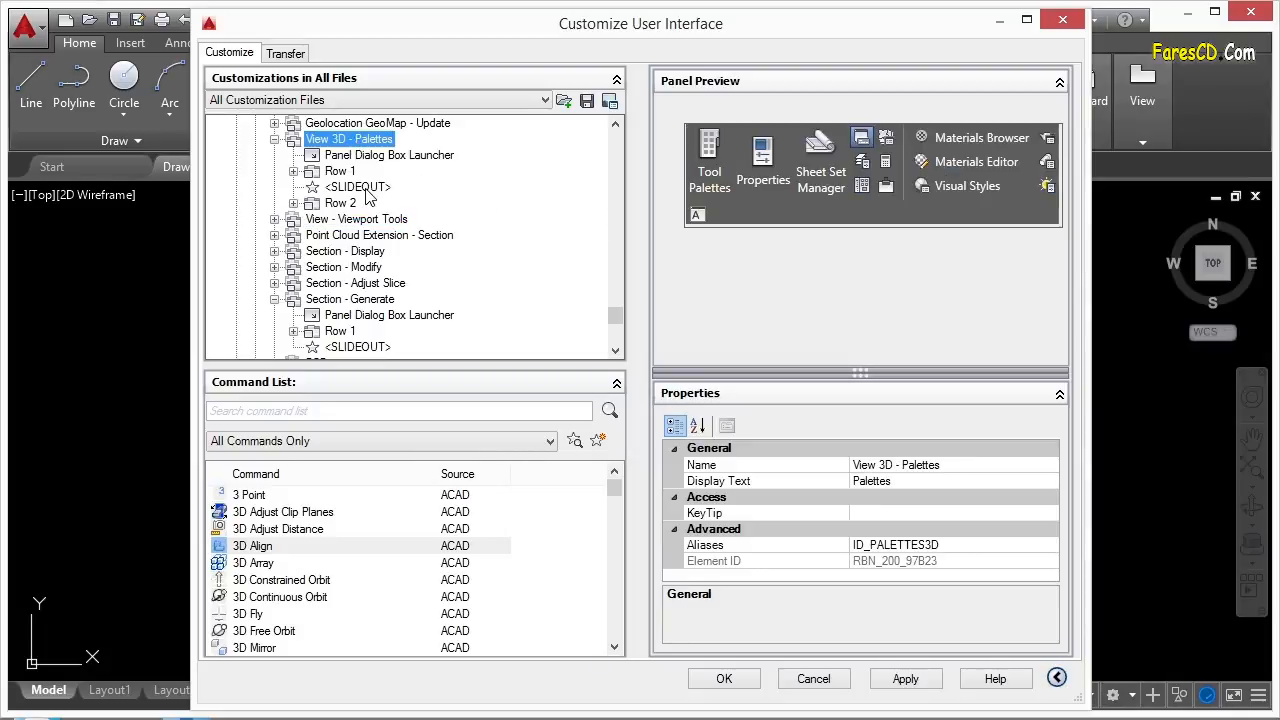
left_click(293, 203)
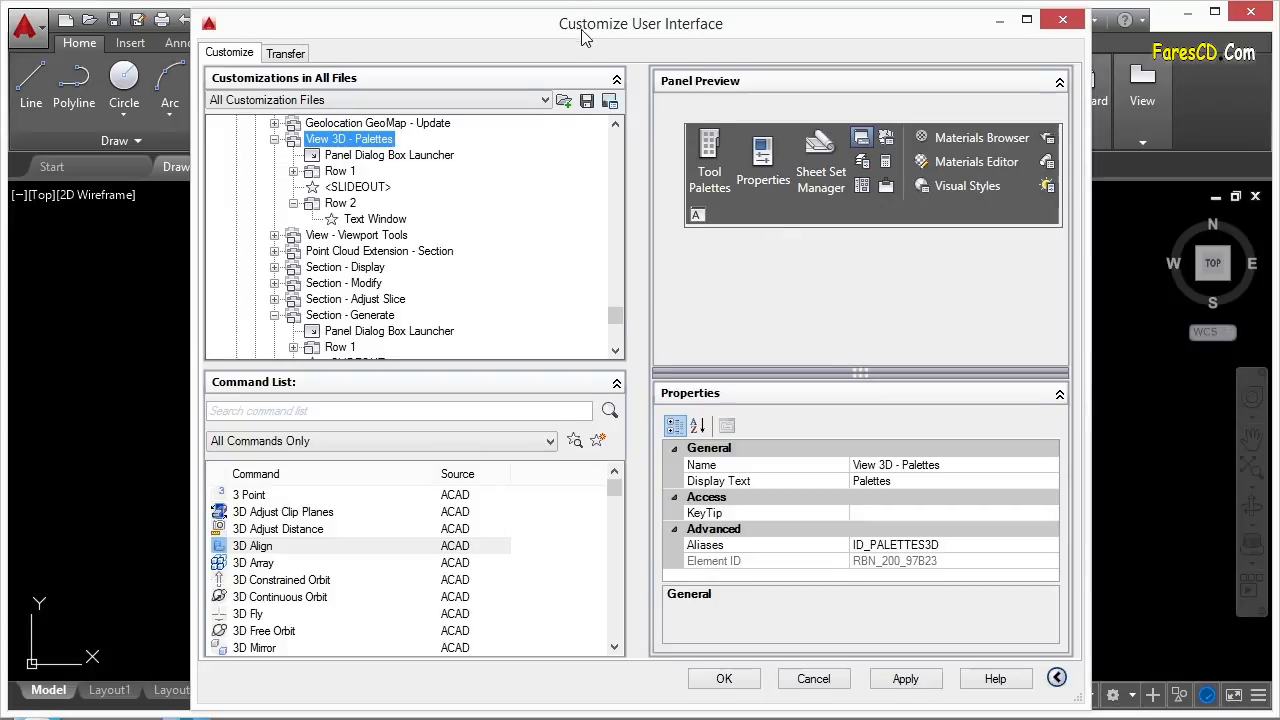
left_click_drag(583, 33, 584, 290)
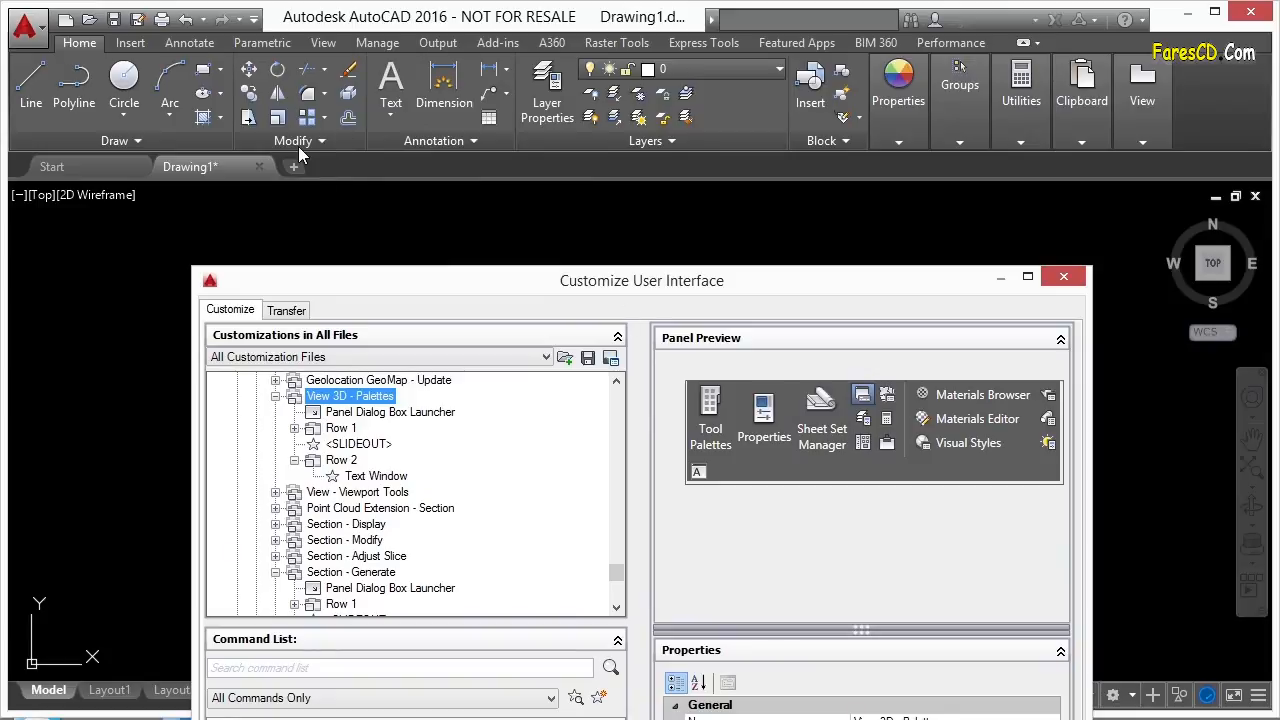
Move the <SLIDEOUT> separator of the BCB panel below Row 2
left_click_drag(588, 285, 573, 38)
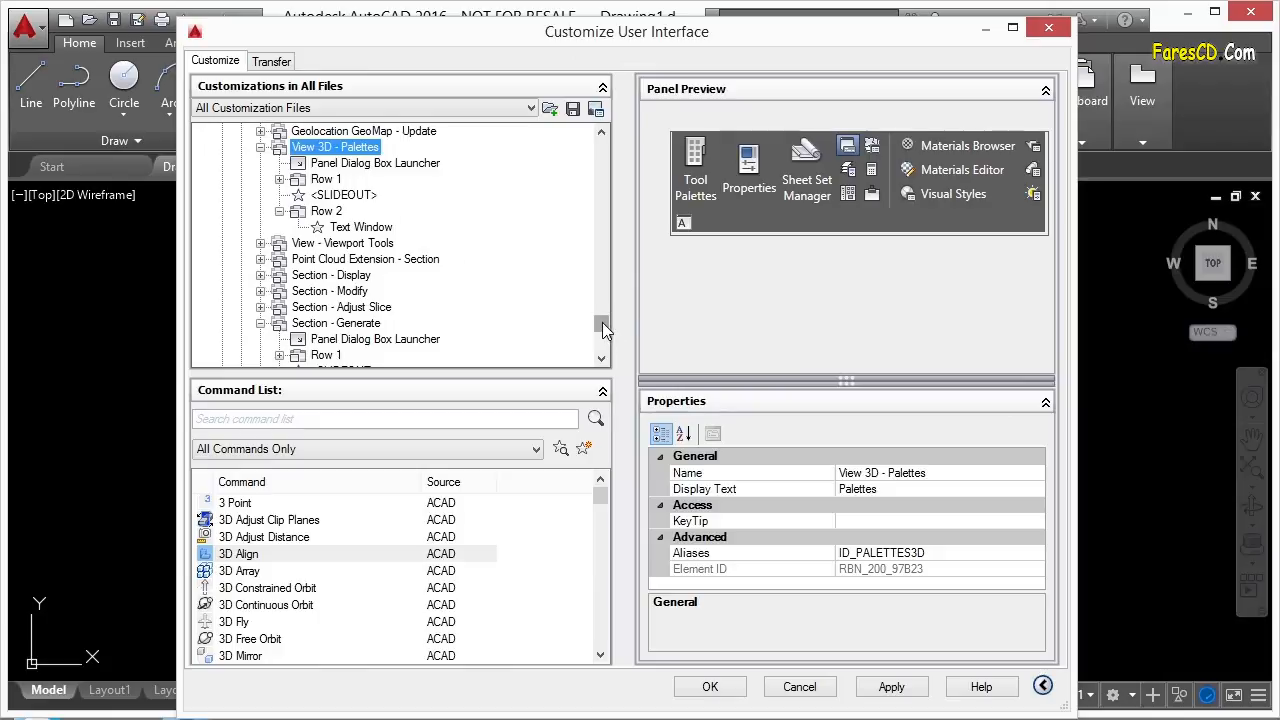
left_click_drag(603, 322, 603, 338)
left_click(302, 243)
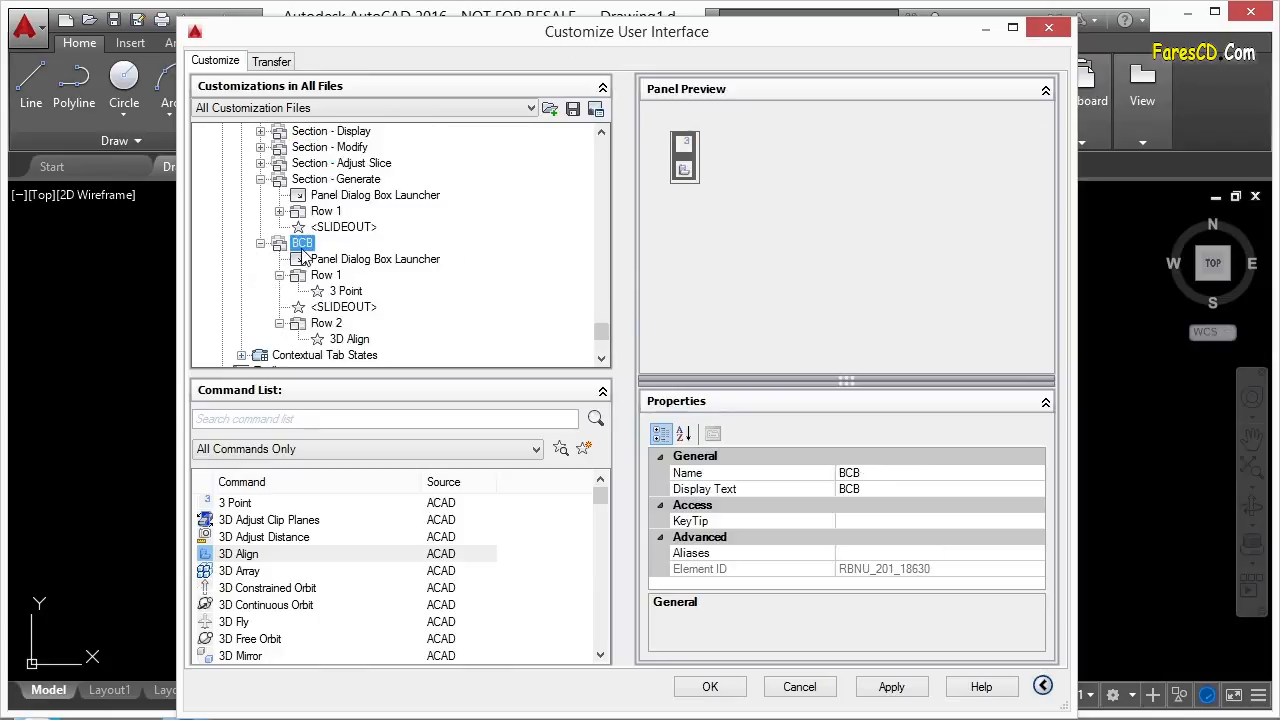
right_click(306, 248)
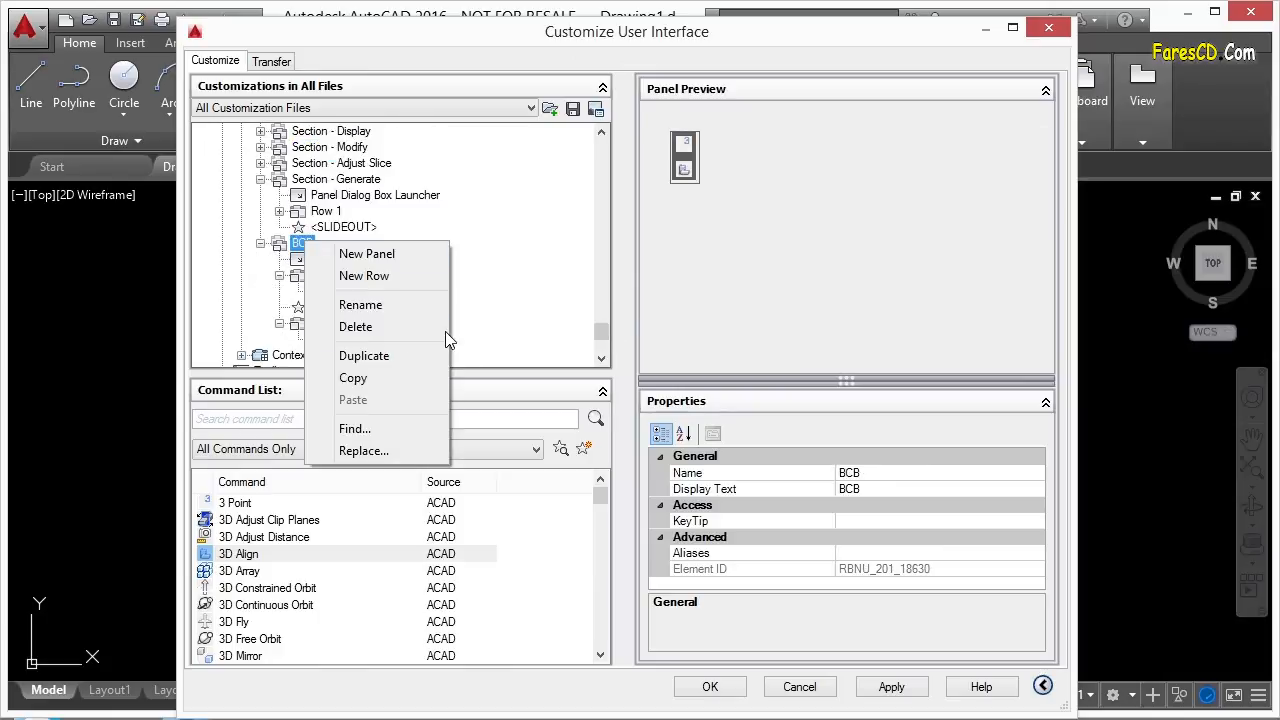
left_click(484, 312)
left_click(352, 262)
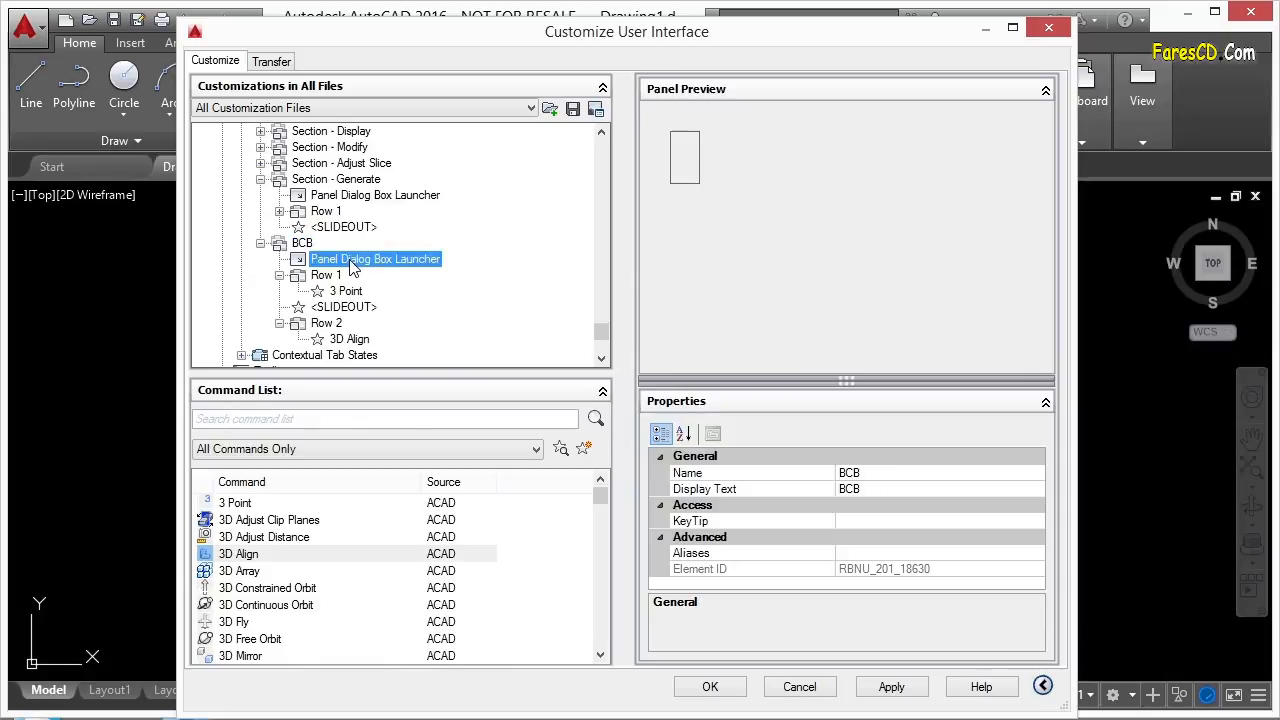
left_click(330, 278)
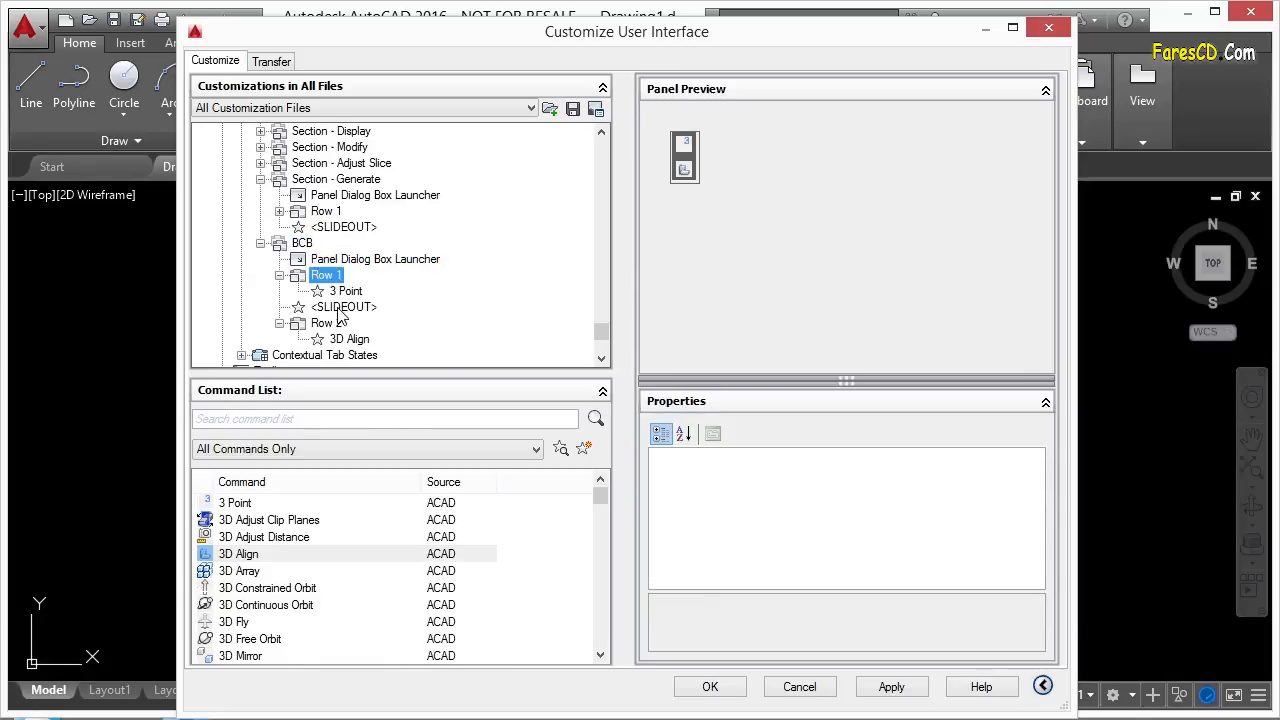
left_click(344, 308)
left_click_drag(344, 310, 354, 210)
Add the 3D Constrained Orbit and 3D Fly commands to Row 1 of the BCB panel, after 3 Point
left_click(279, 179)
left_click(279, 163)
left_click(326, 164)
mouse_move(244, 588)
left_mouse_down()
mouse_move(352, 203)
mouse_move(352, 160)
mouse_move(352, 257)
mouse_move(345, 148)
mouse_move(354, 374)
mouse_move(351, 236)
left_mouse_up()
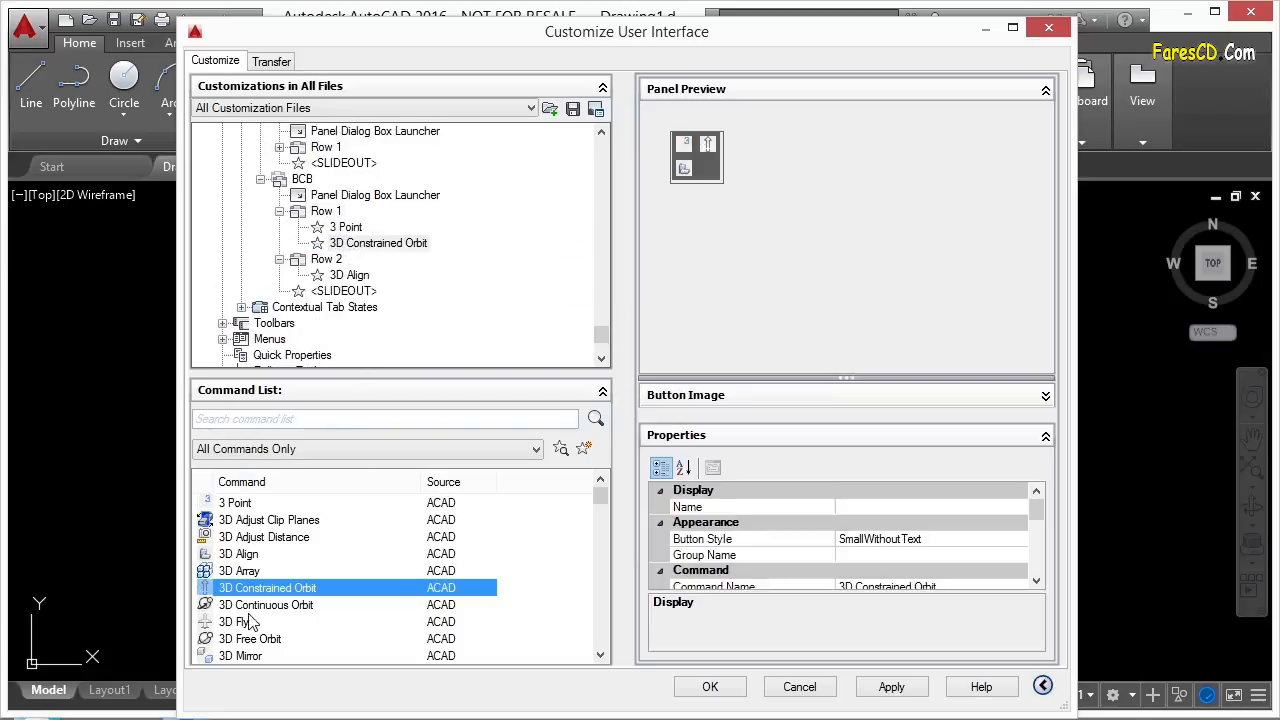
mouse_move(235, 625)
left_mouse_down()
mouse_move(378, 217)
mouse_move(452, 206)
left_mouse_up()
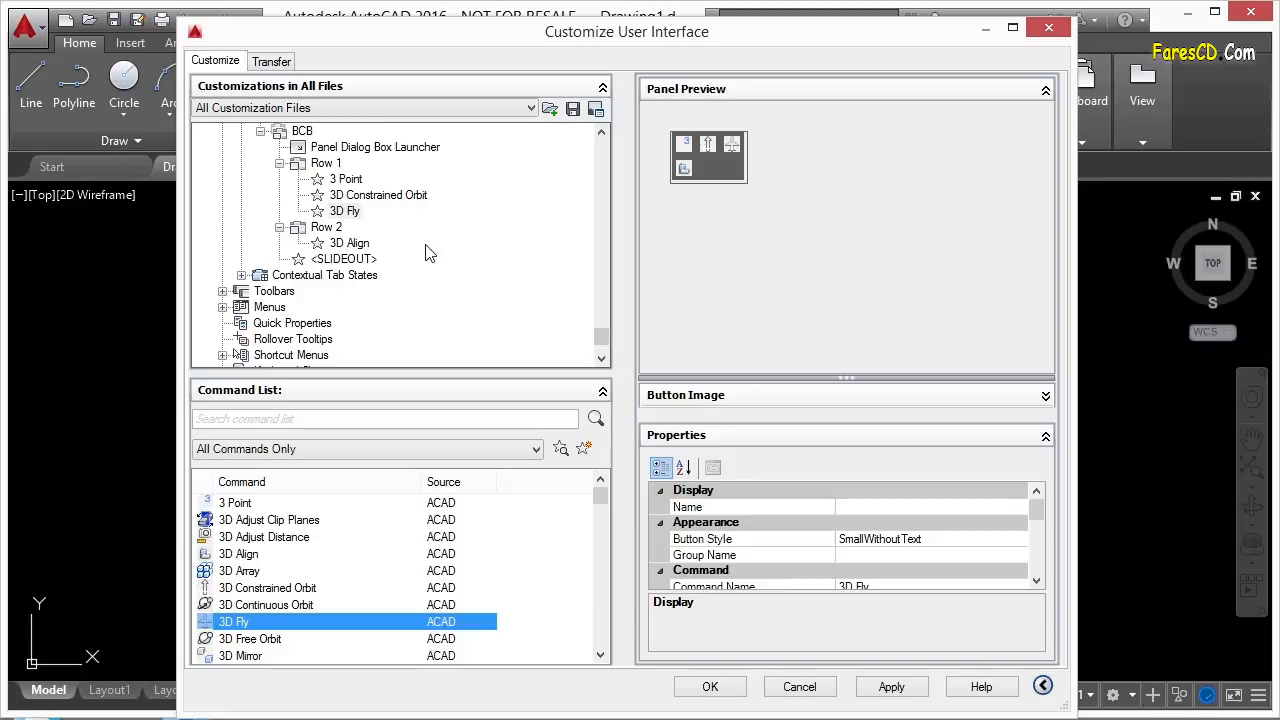
Collapse the BCB panel and expand the BCB Home - 2D ribbon tab to list its panels
scroll(602, 342, "up", 2)
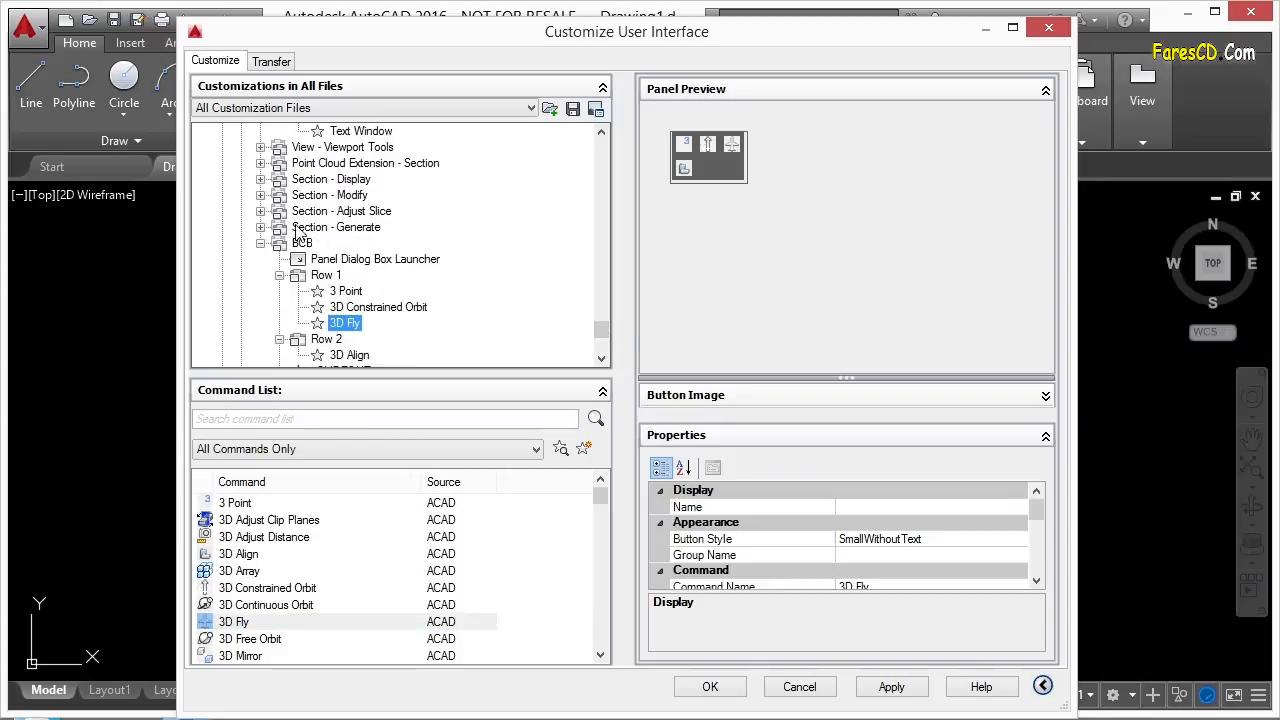
left_click(260, 243)
scroll(486, 290, "up", 4)
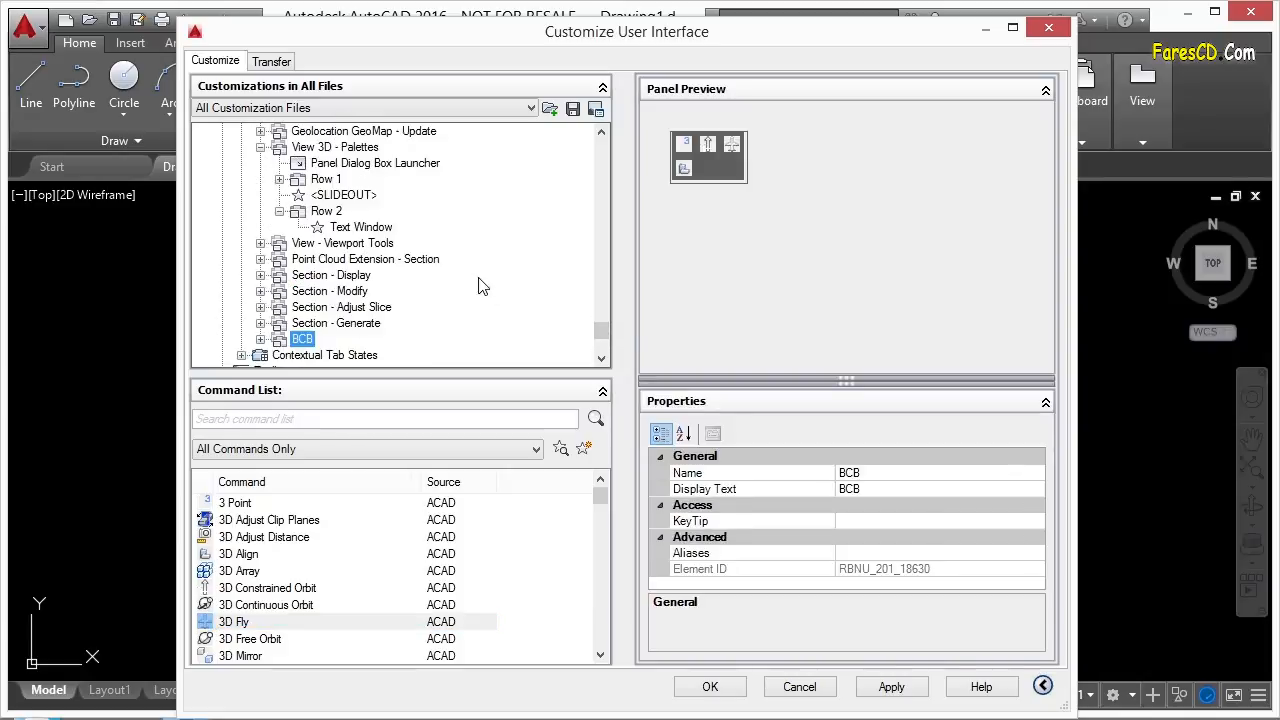
scroll(475, 280, "up", 10)
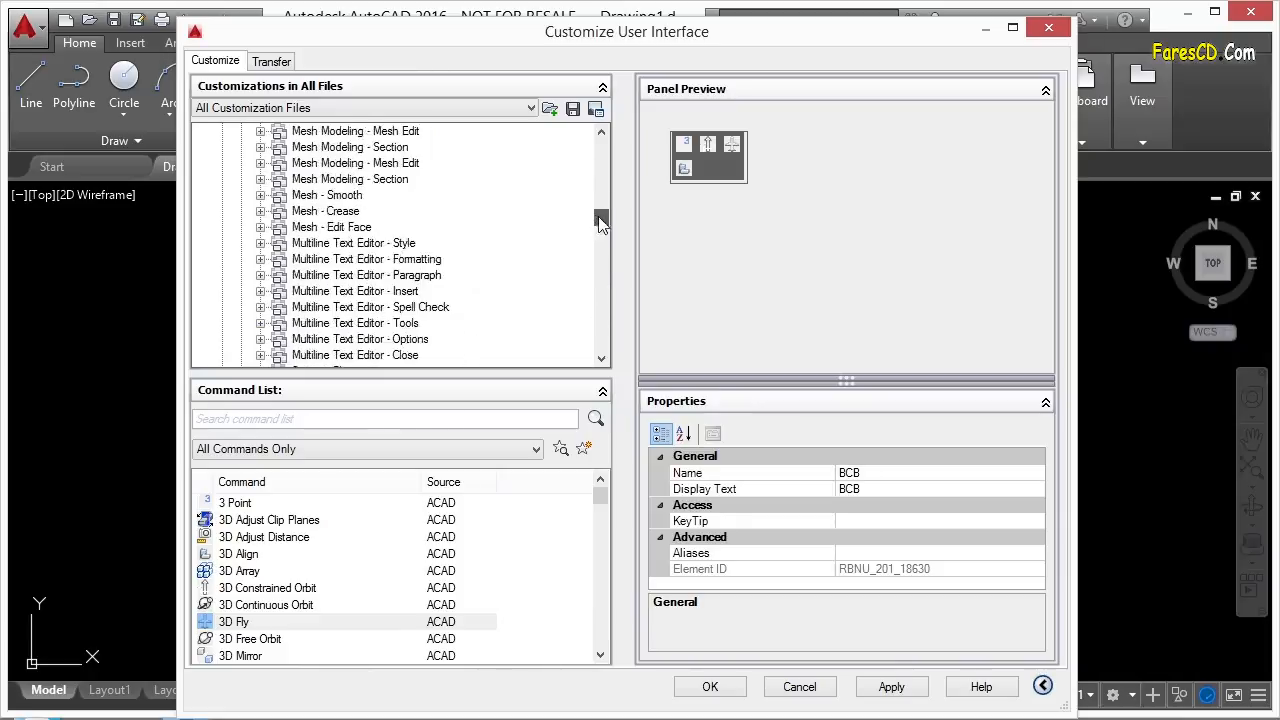
left_click_drag(597, 237, 592, 160)
left_click(241, 227)
left_click(241, 211)
left_click(260, 163)
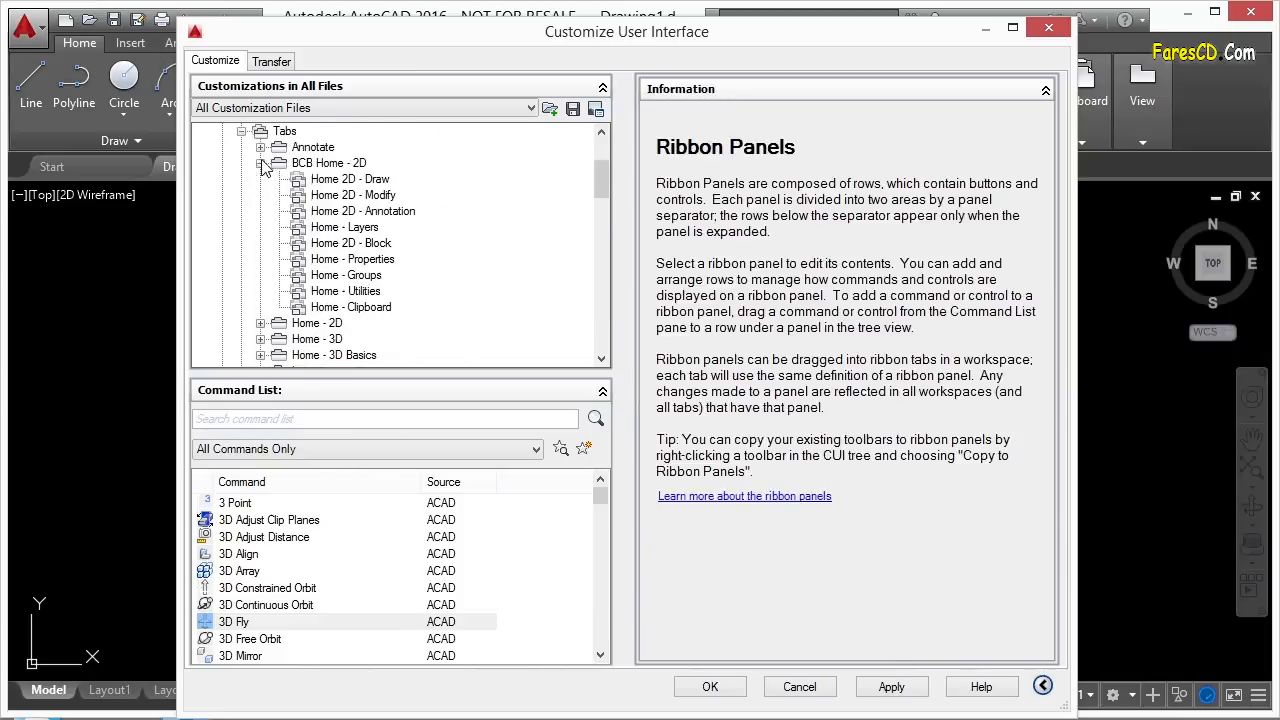
left_click(320, 165)
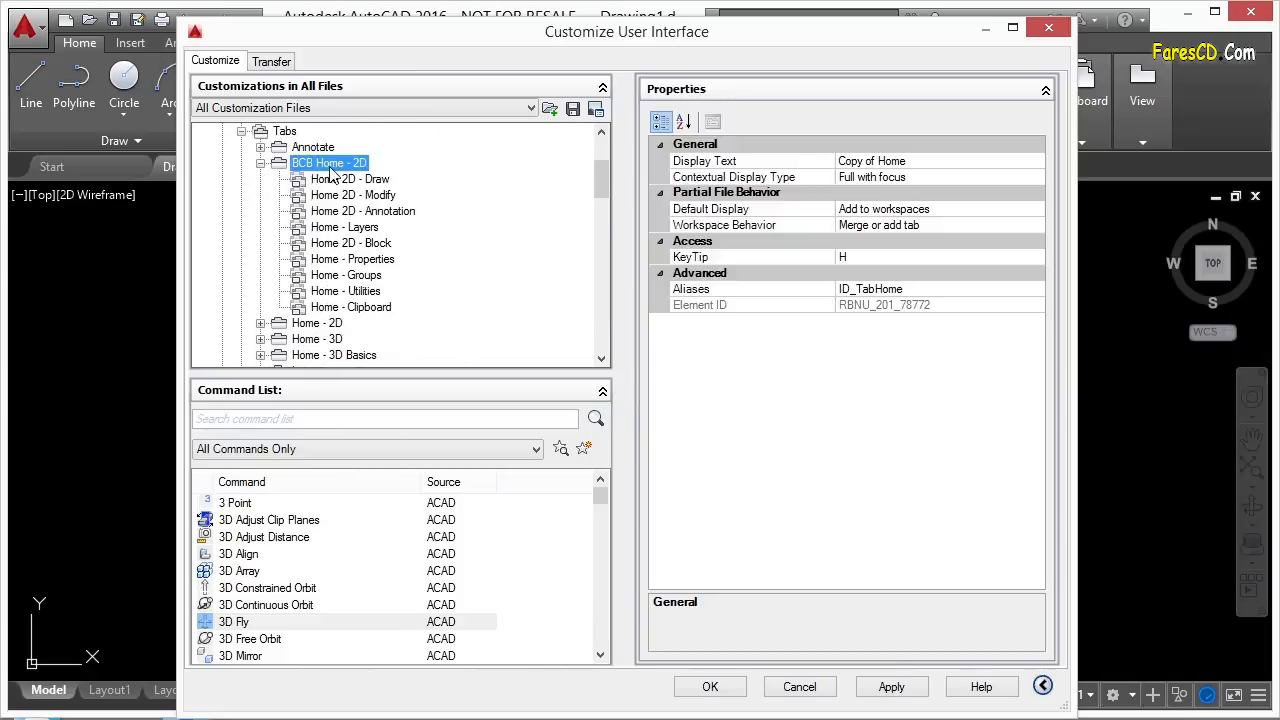
Place the BCB panel in the BCB Home - 2D tab as its first panel, above Home 2D - Draw
left_click_drag(604, 176, 614, 325)
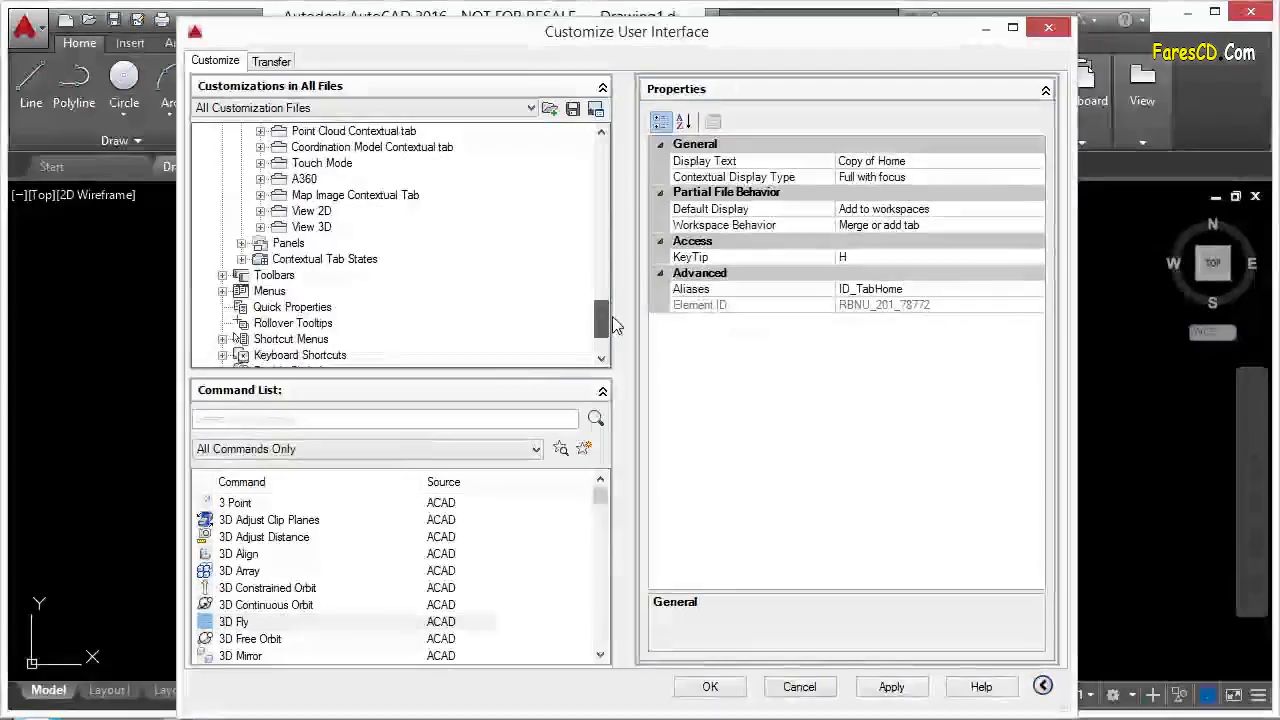
left_click(241, 243)
left_click_drag(600, 202, 600, 343)
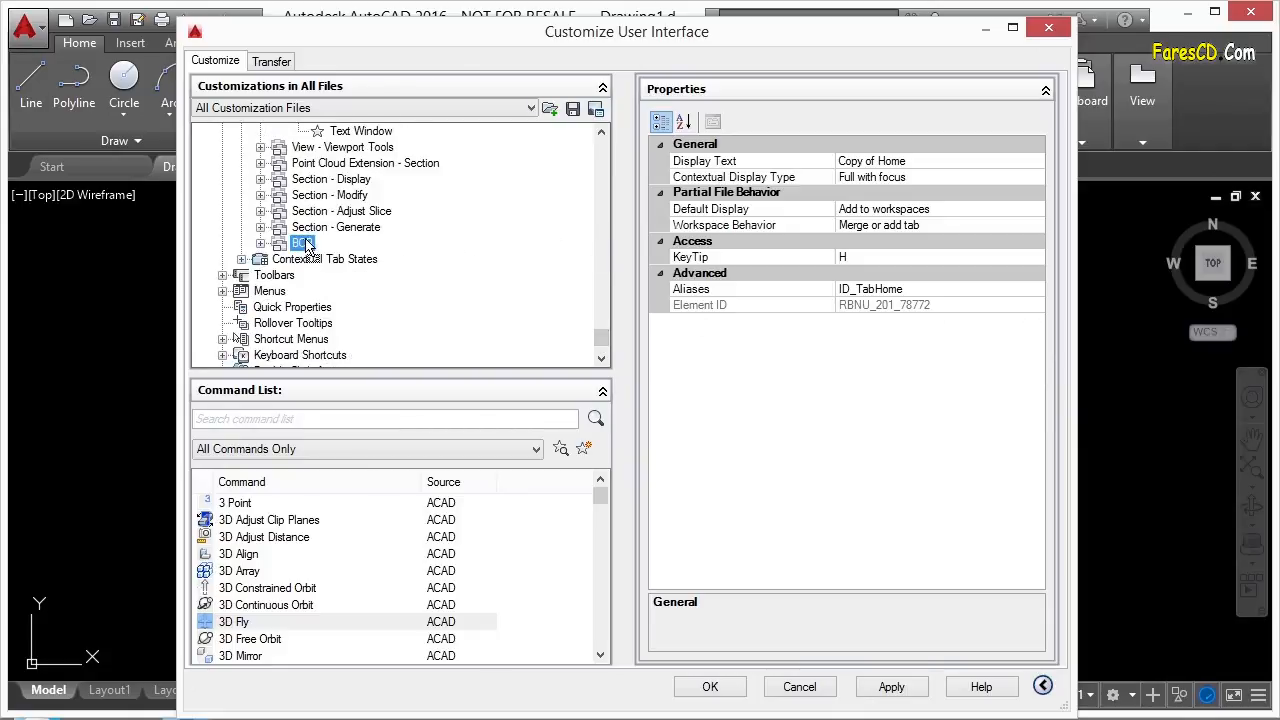
scroll(305, 240, "up", 10)
scroll(338, 137, "up", 10)
scroll(338, 137, "up", 10)
scroll(338, 137, "up", 10)
scroll(338, 137, "up", 10)
scroll(332, 136, "up", 3)
left_click_drag(345, 257, 400, 262)
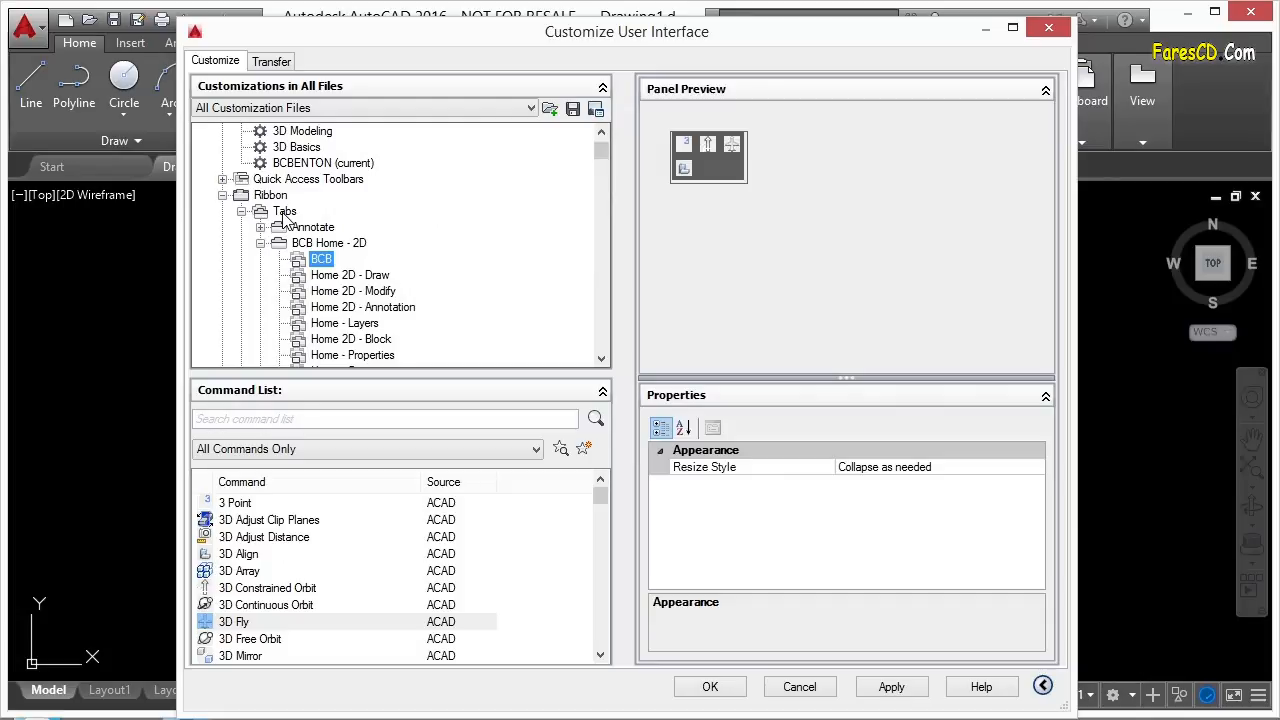
Customize the current workspace to include the BCB Home - 2D tab and exclude the Home - 2D tab
left_click(326, 166)
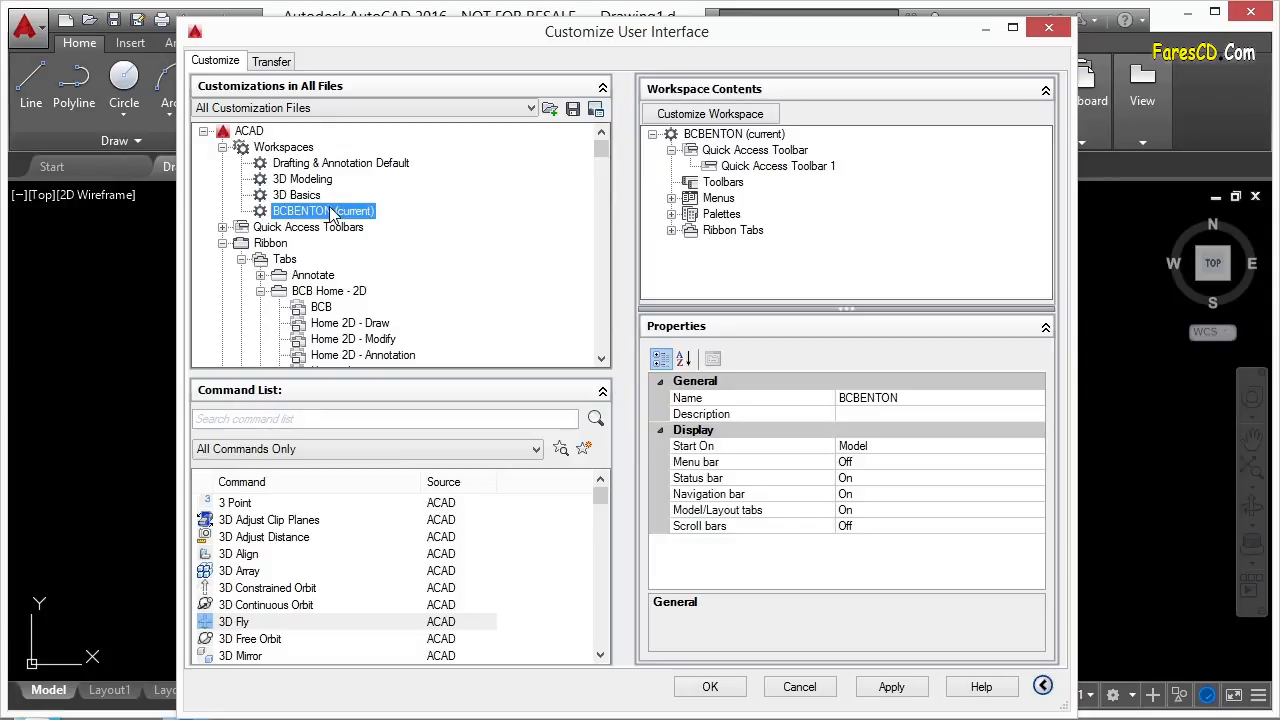
right_click(331, 217)
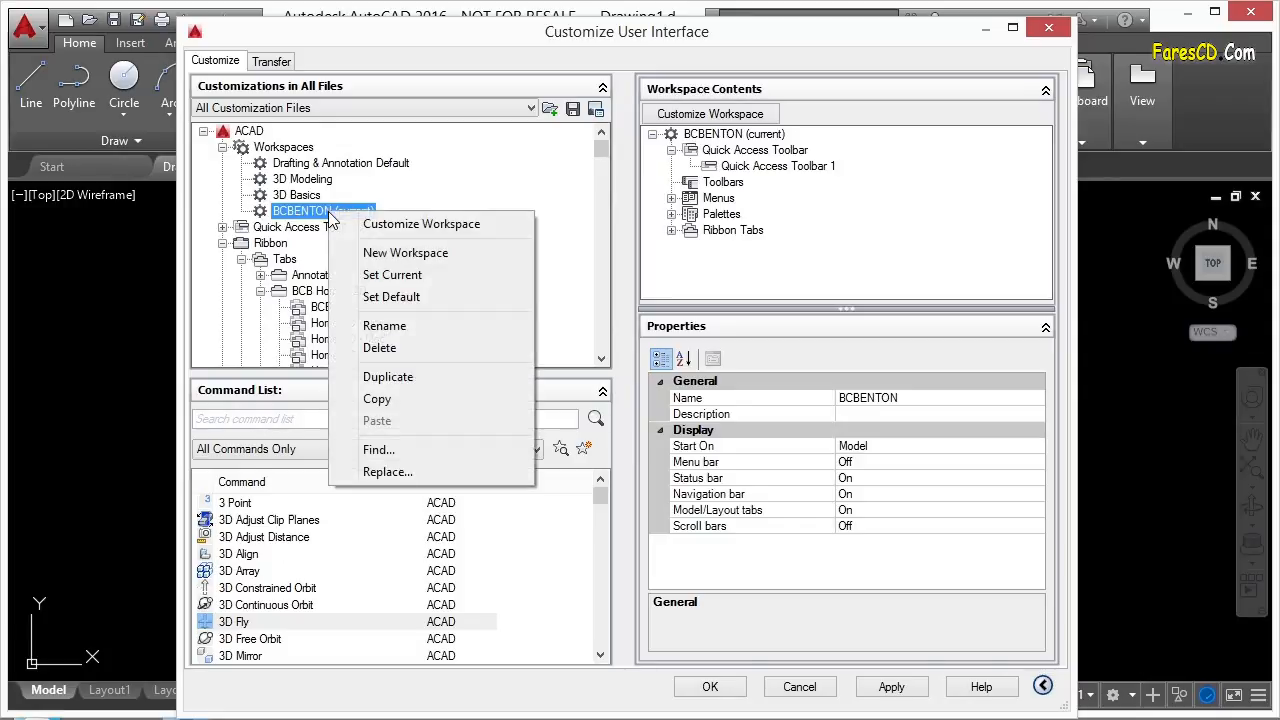
left_click(400, 226)
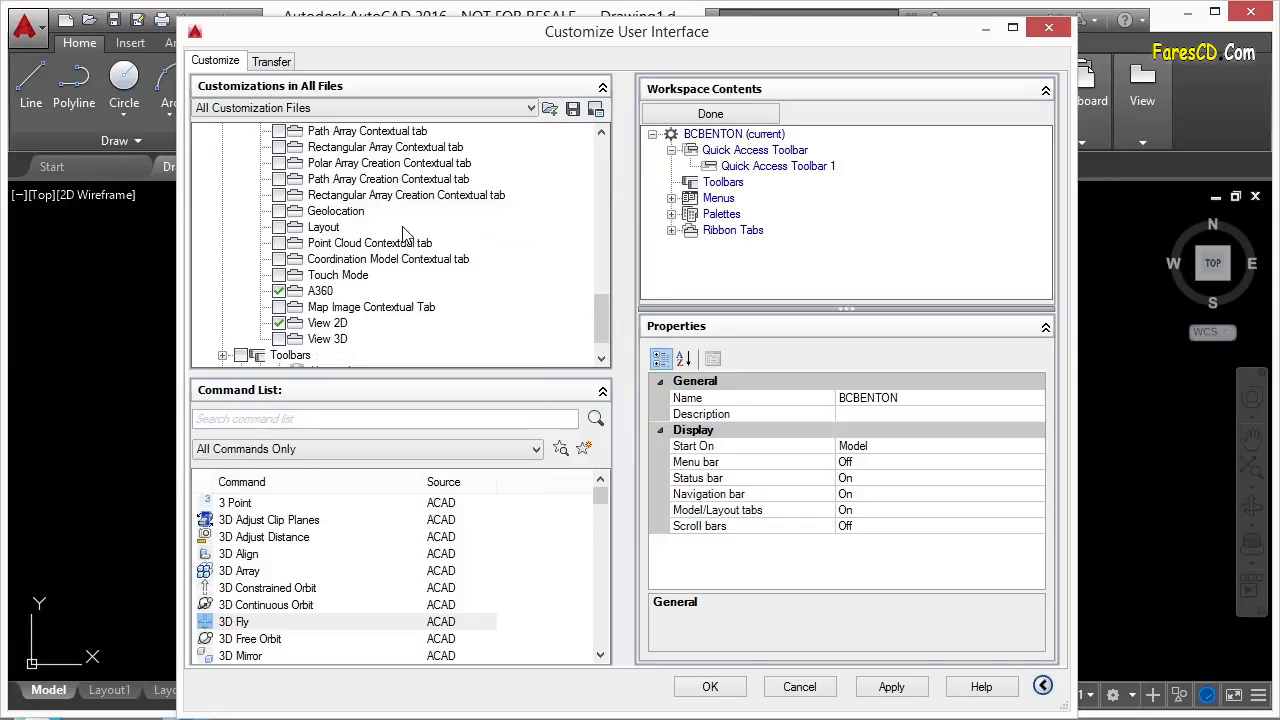
left_click_drag(600, 316, 607, 161)
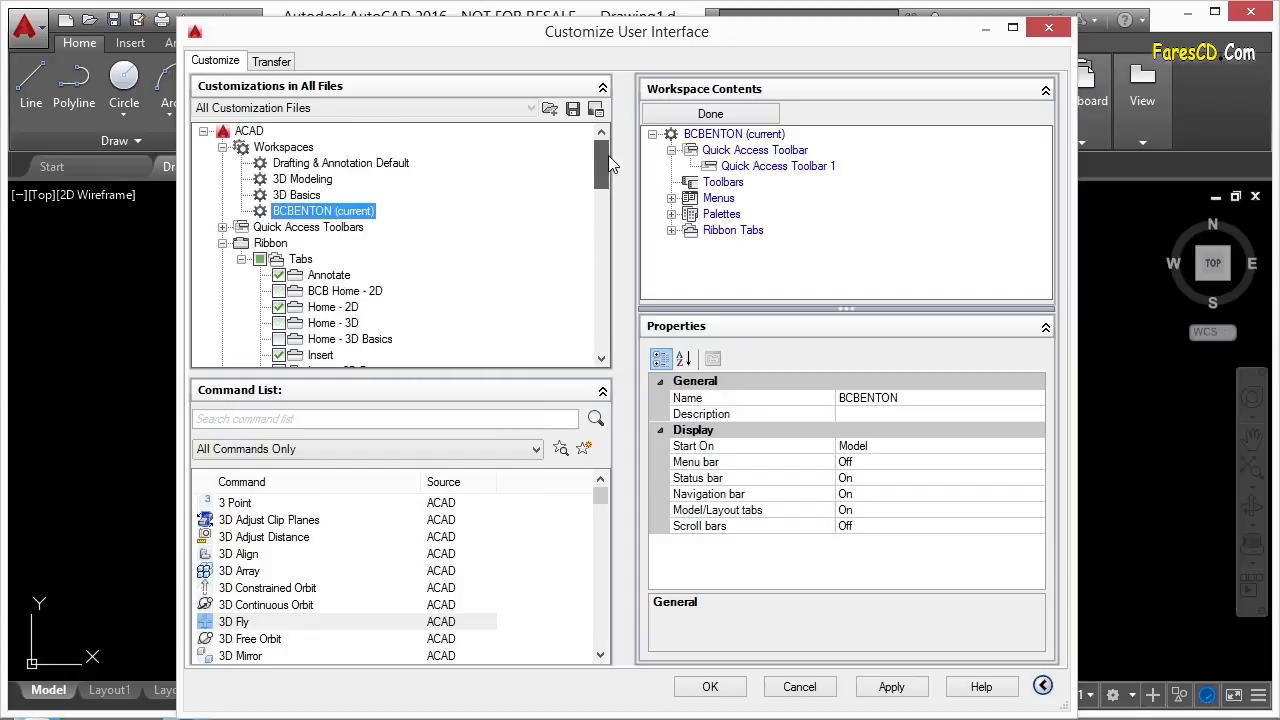
left_click(242, 259)
left_click(243, 261)
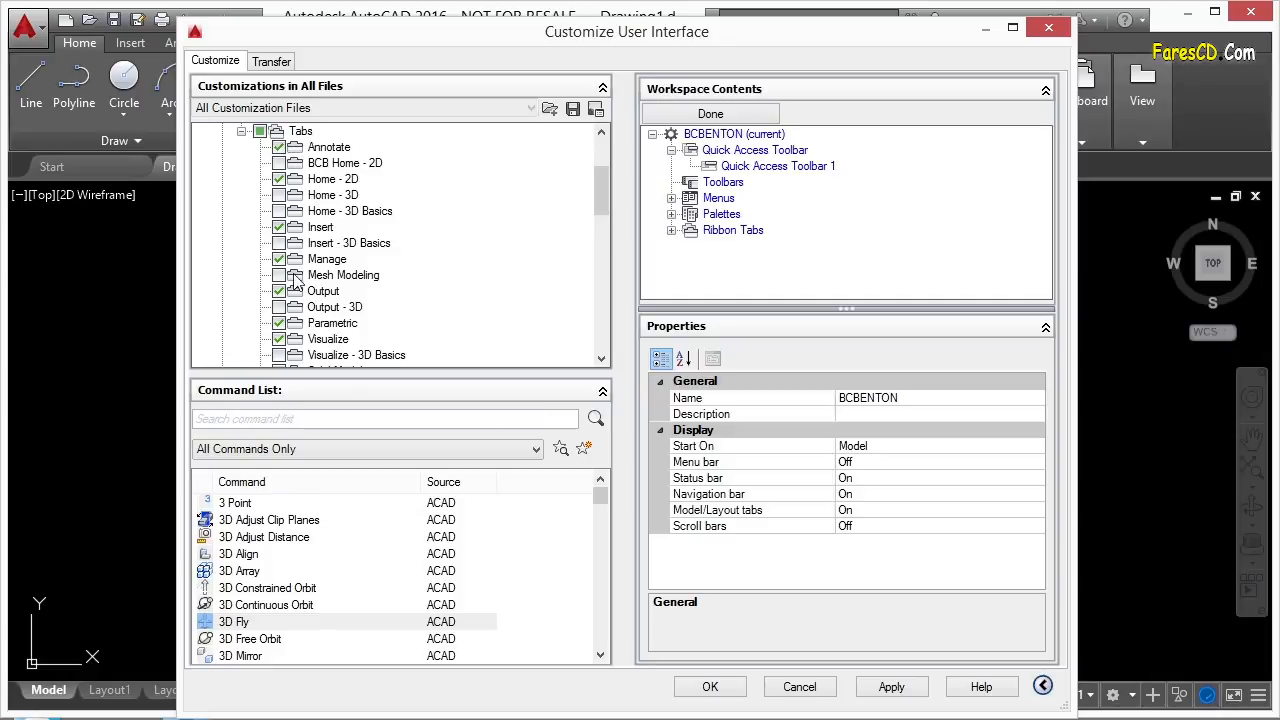
left_click(279, 164)
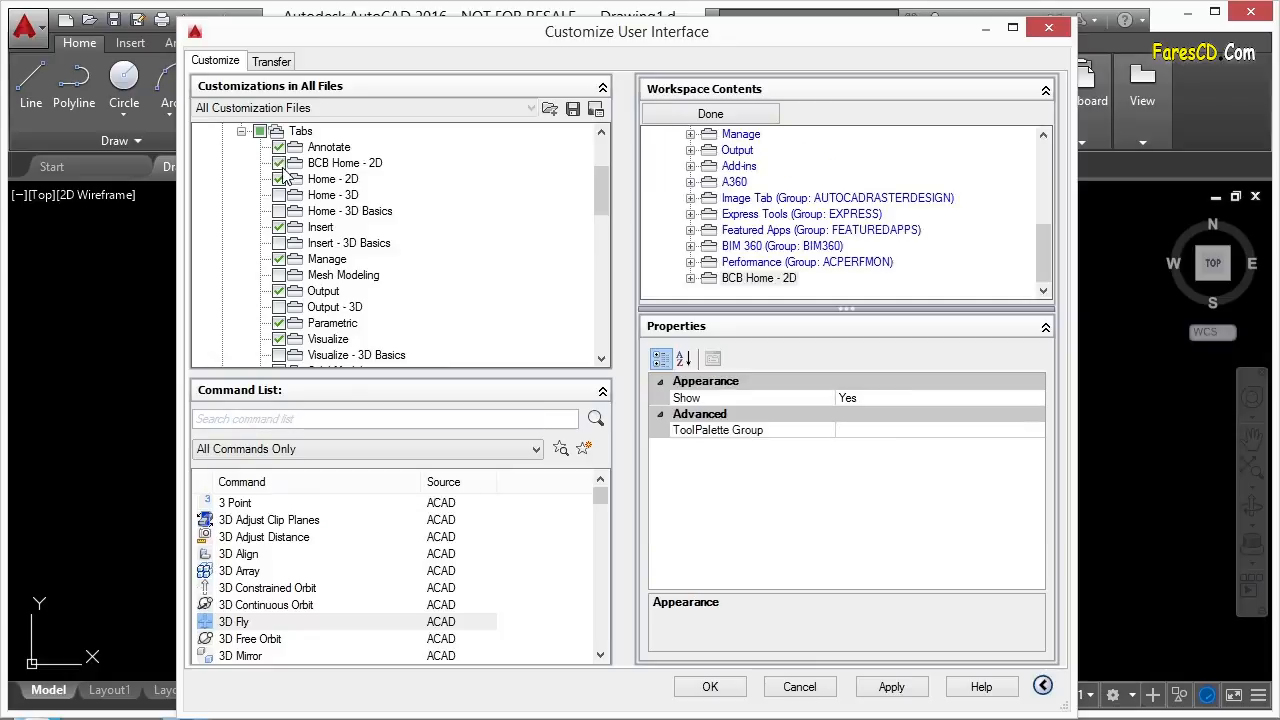
left_click(279, 179)
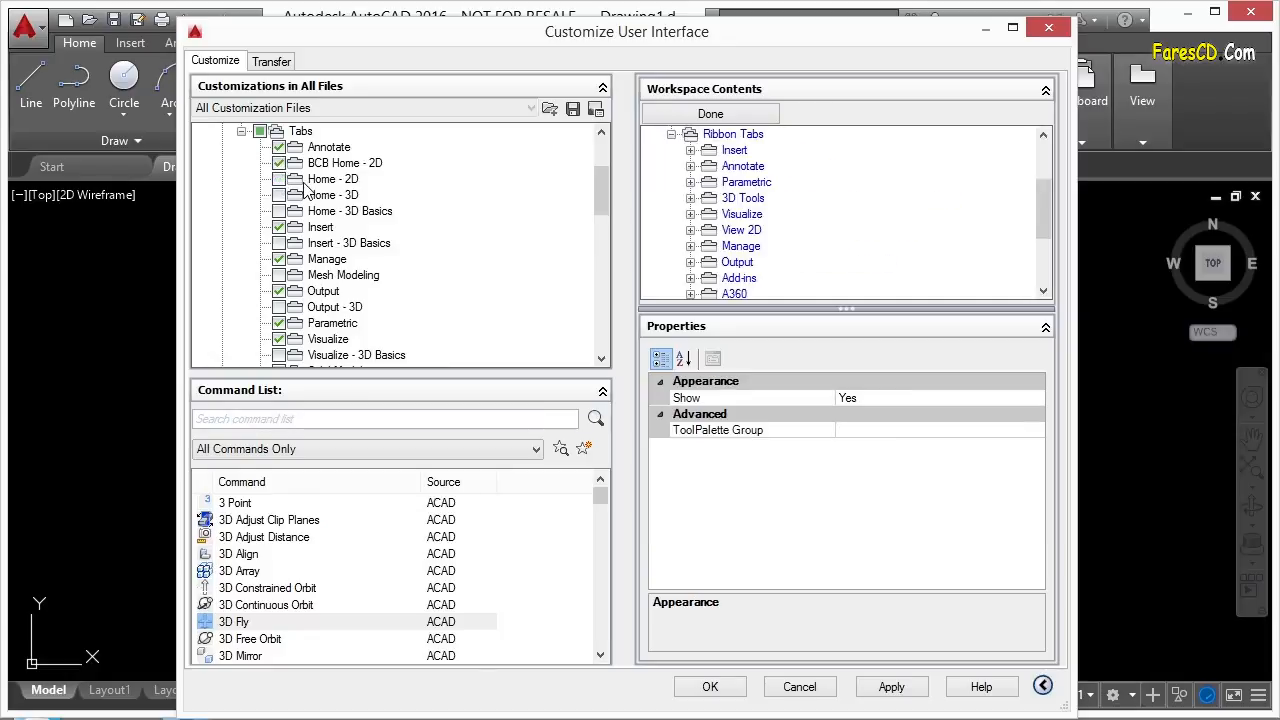
Exit workspace customization mode and accept the user interface changes
scroll(598, 200, "up", 3)
right_click(355, 197)
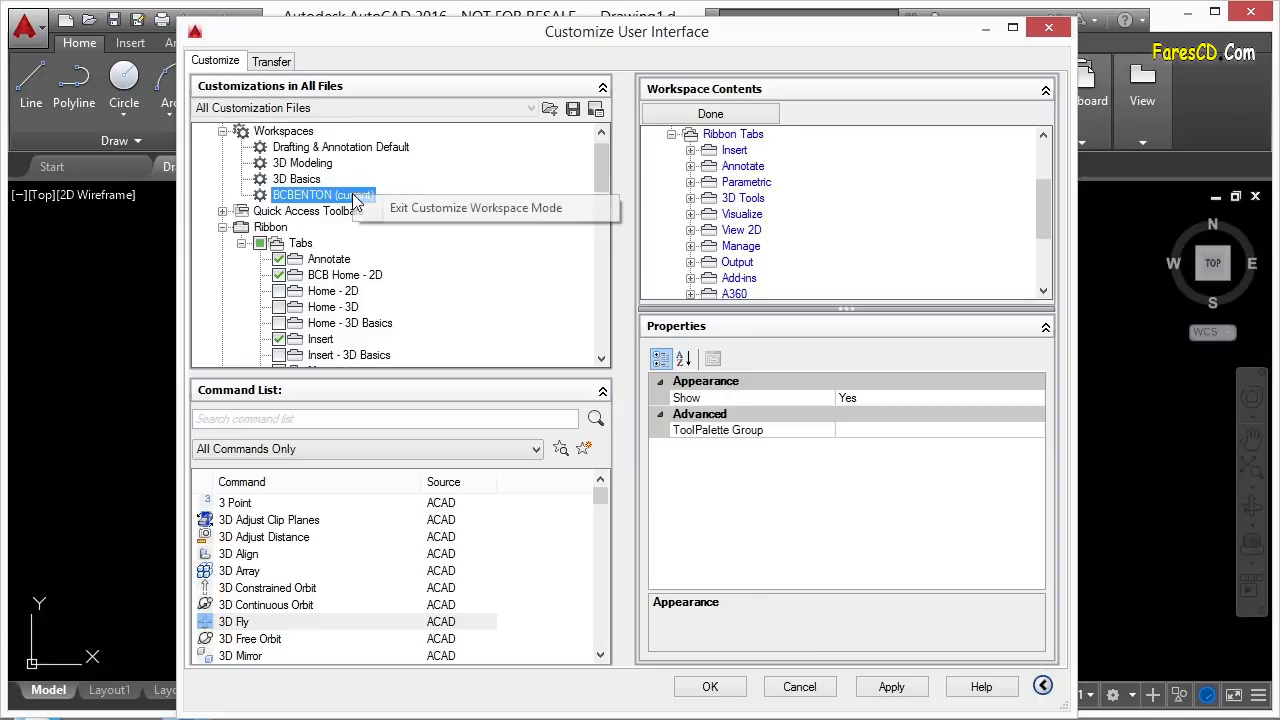
left_click(464, 212)
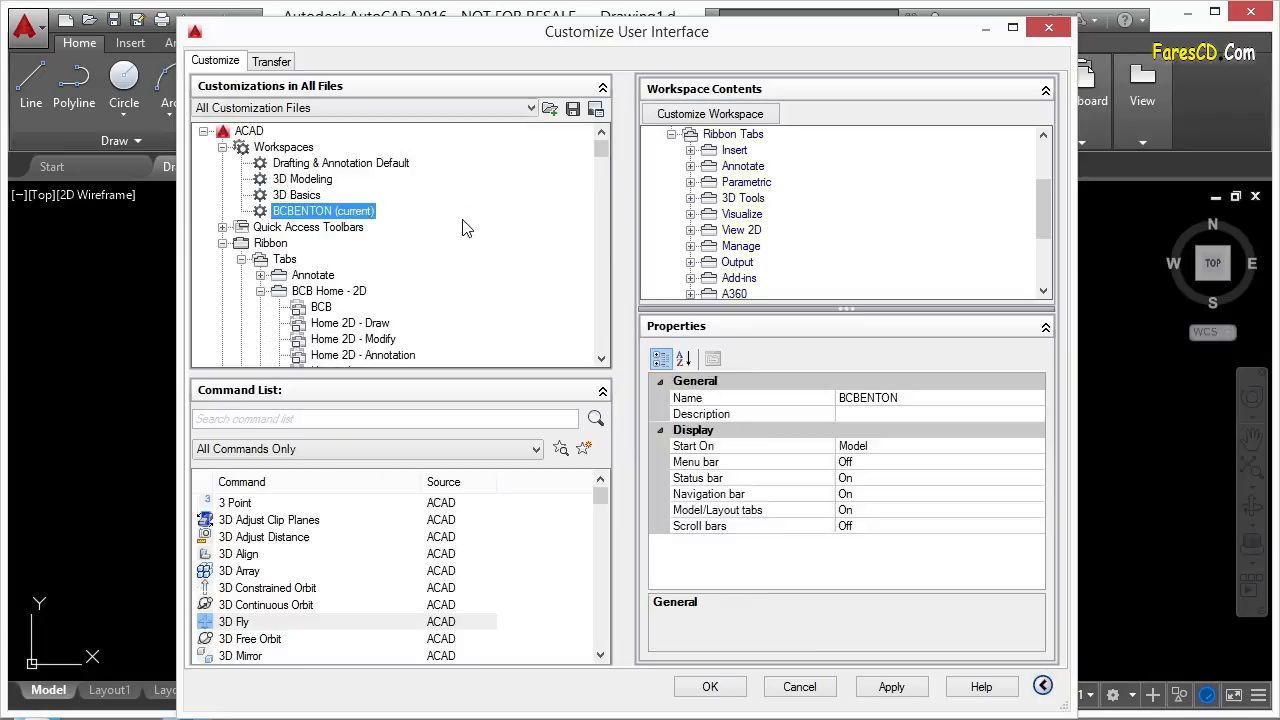
left_click(709, 686)
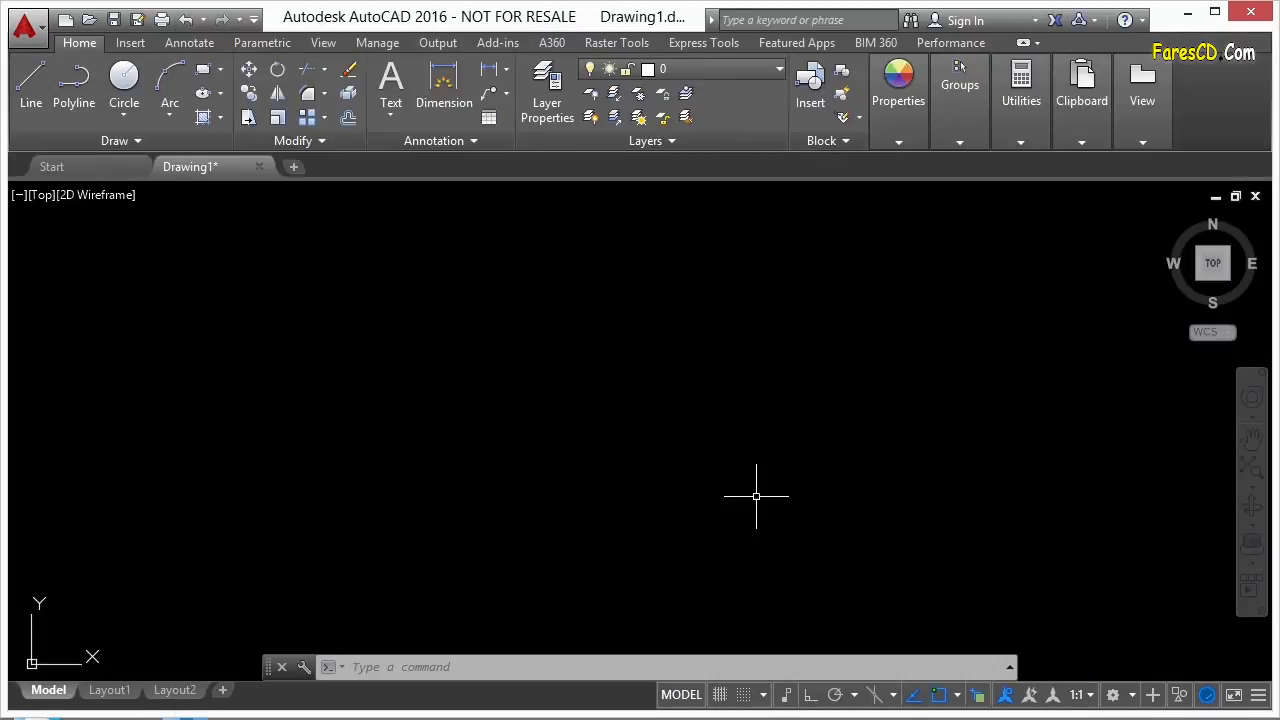
Reapply the current custom workspace and show the Home ribbon tab
left_click(1132, 695)
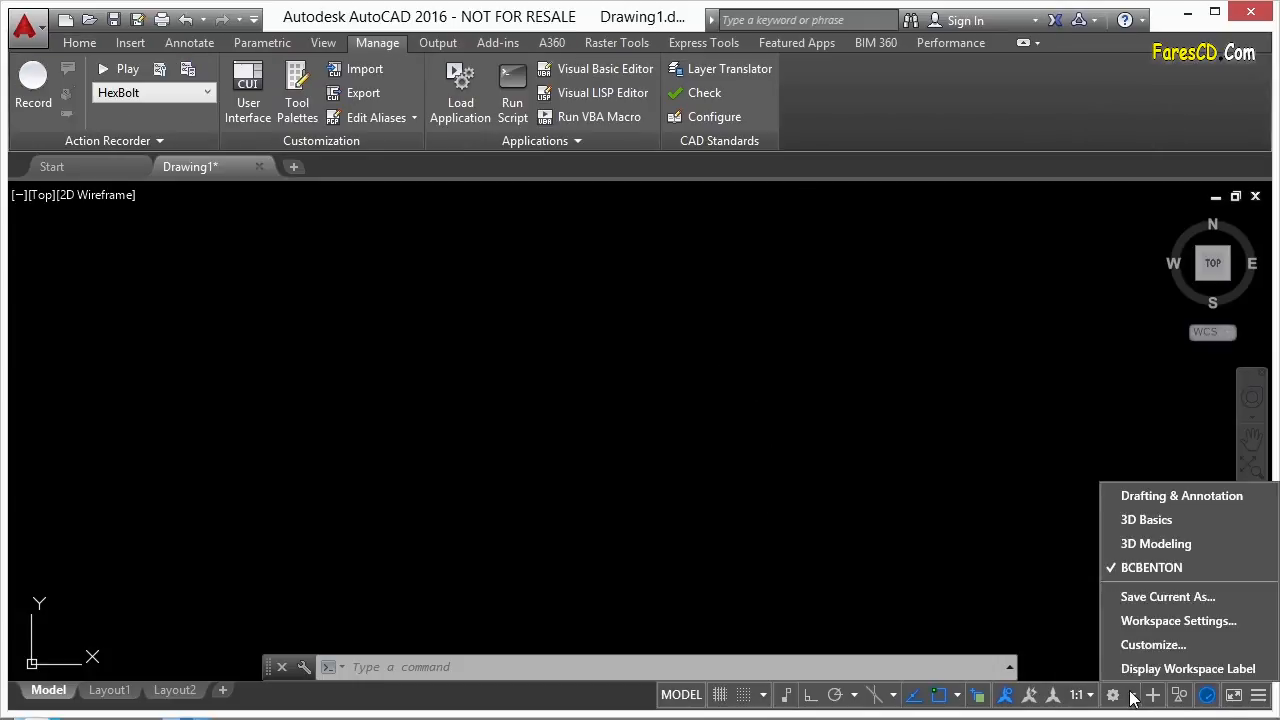
left_click(1153, 568)
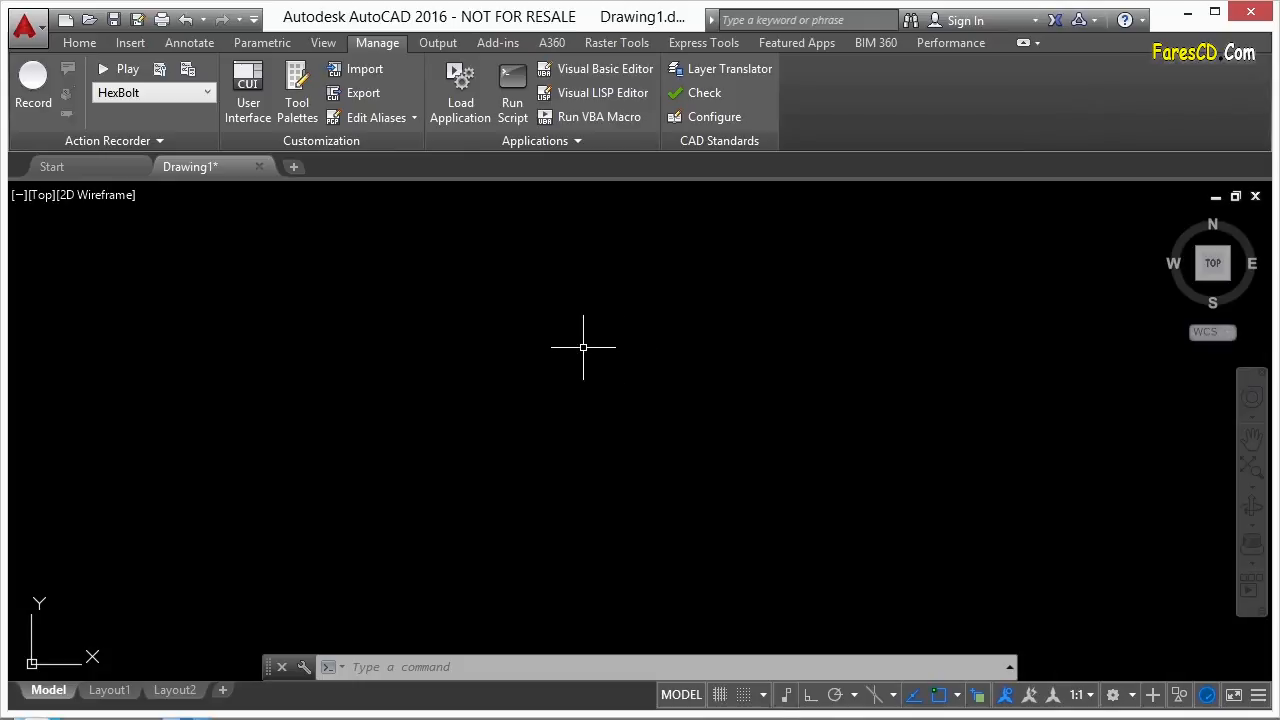
left_click(80, 44)
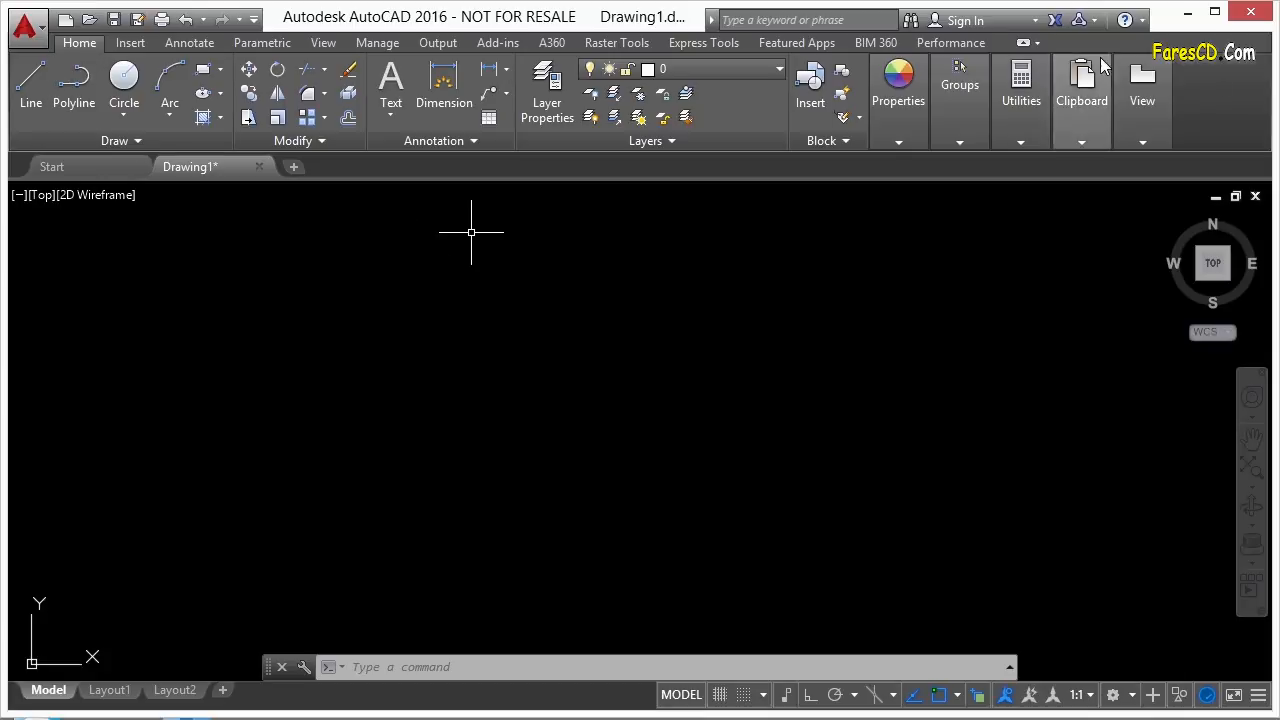
Try the ribbon's Minimize to Tabs and Minimize to Panel Titles states
left_click(1039, 42)
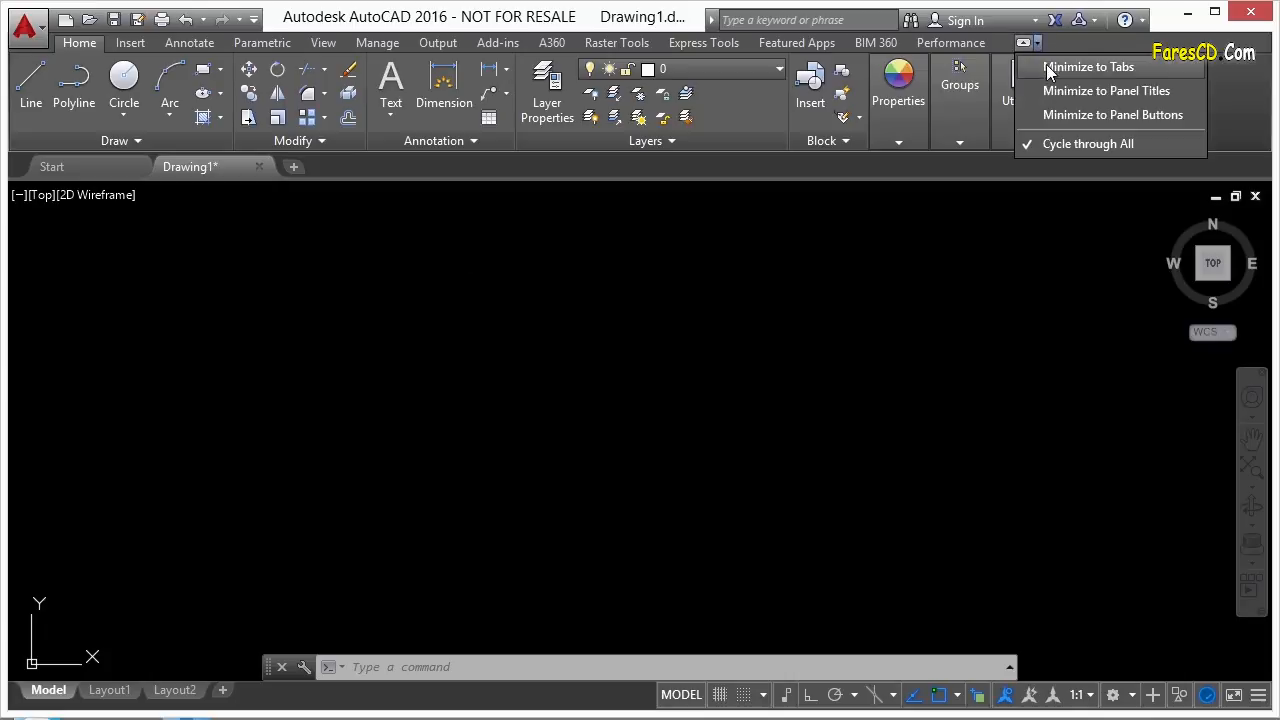
left_click(1046, 75)
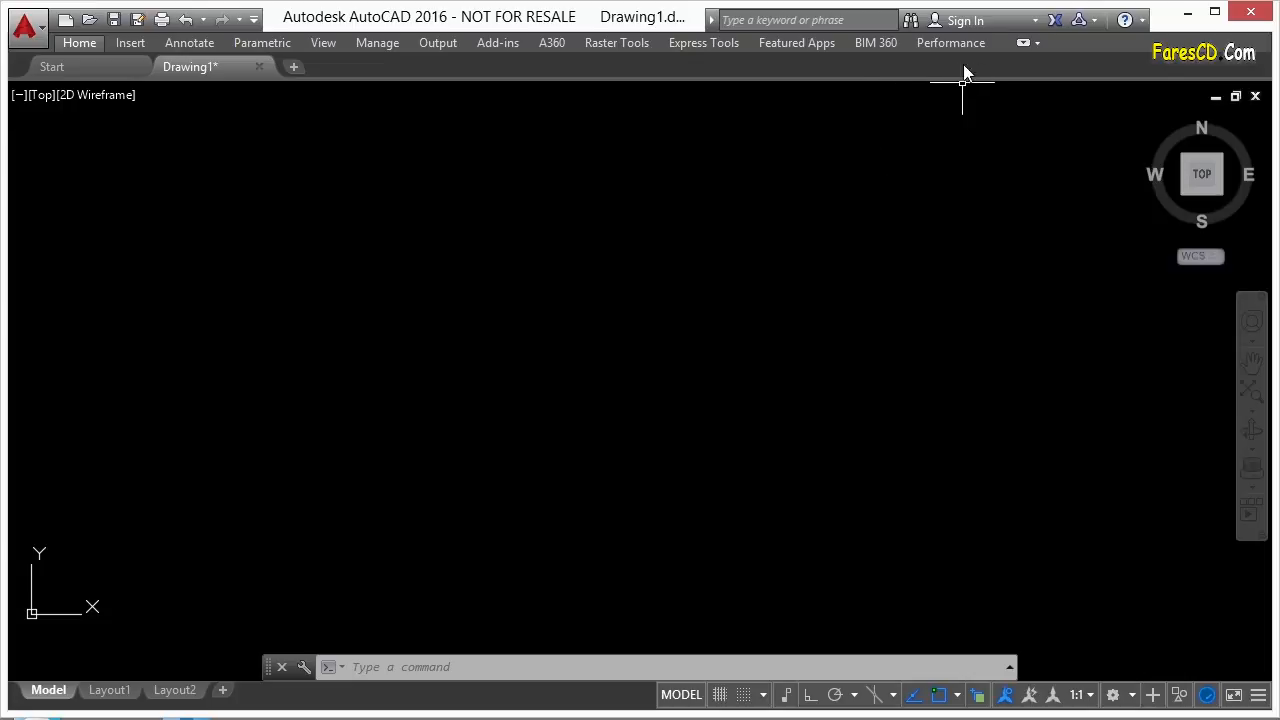
left_click(81, 42)
left_click(1038, 43)
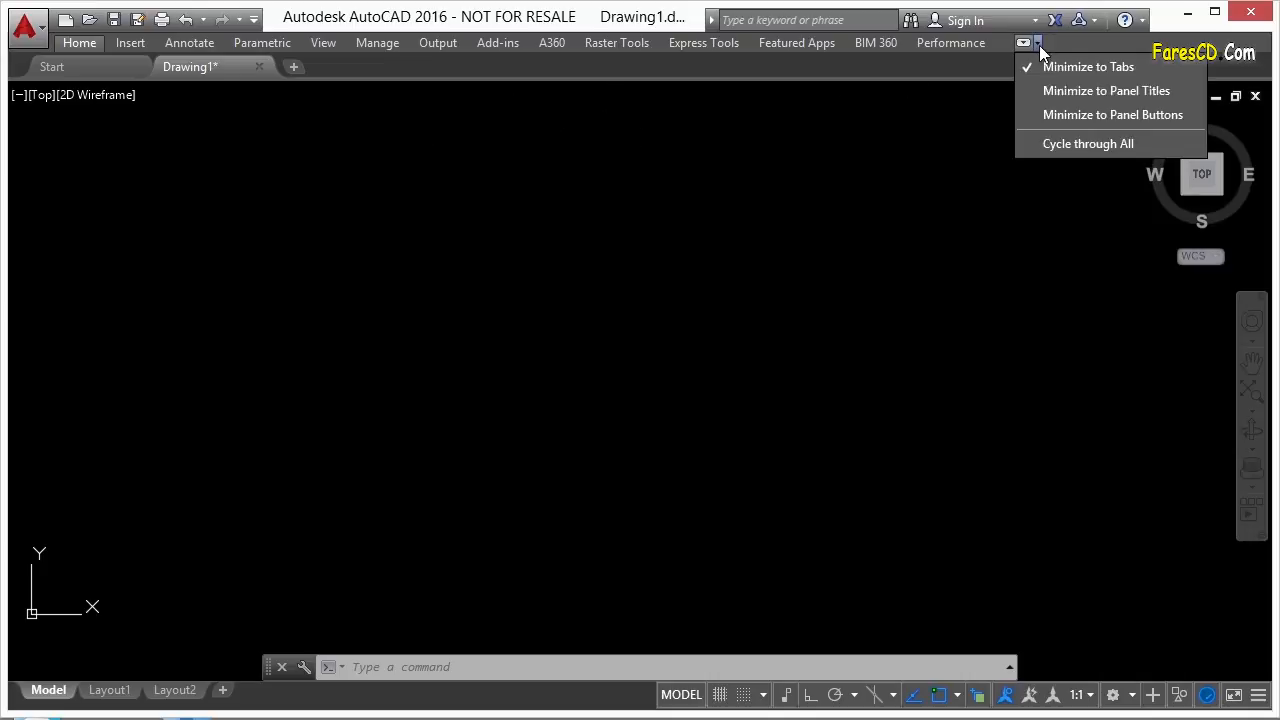
left_click(1066, 90)
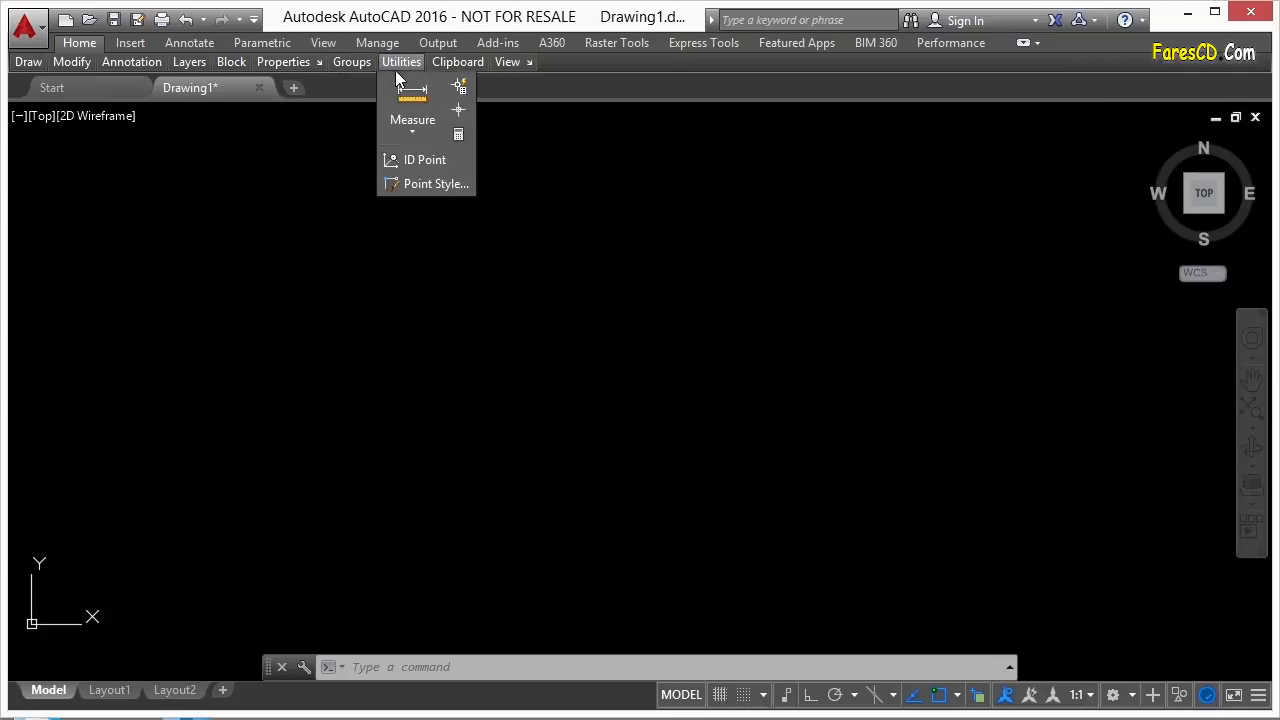
Minimize the ribbon to panel buttons and restore it to the full display
left_click(1035, 44)
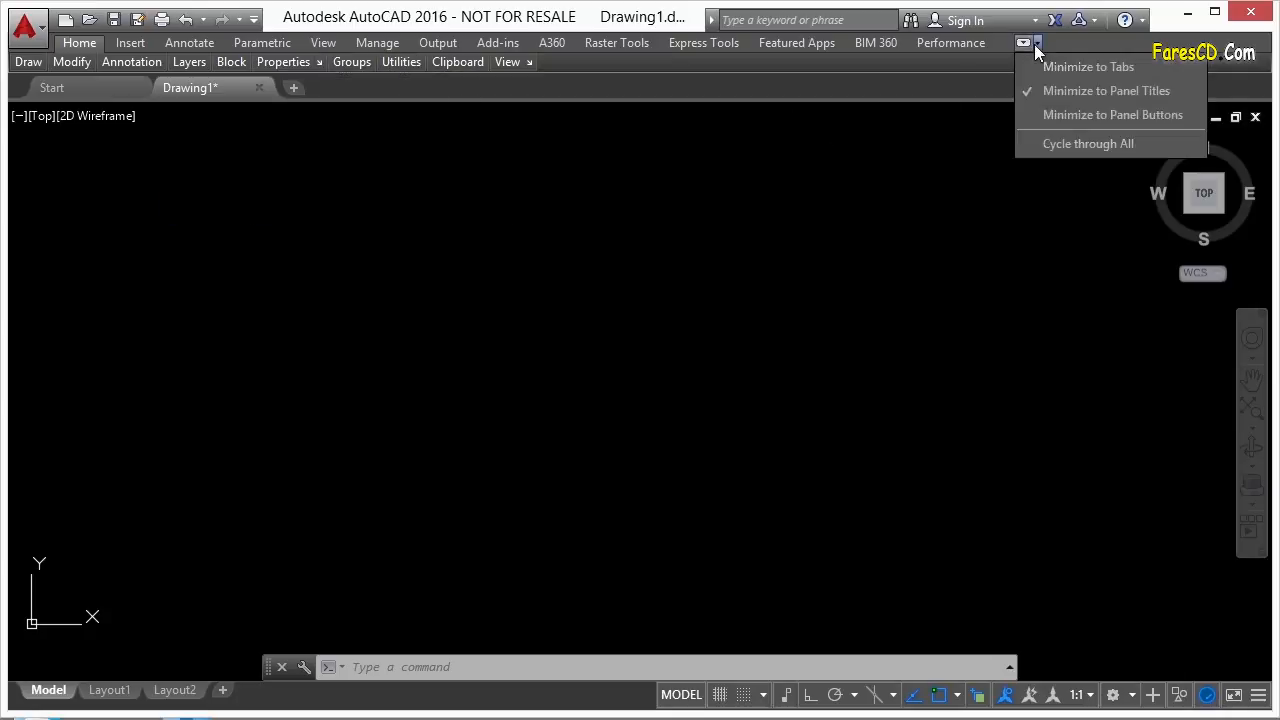
left_click(1064, 116)
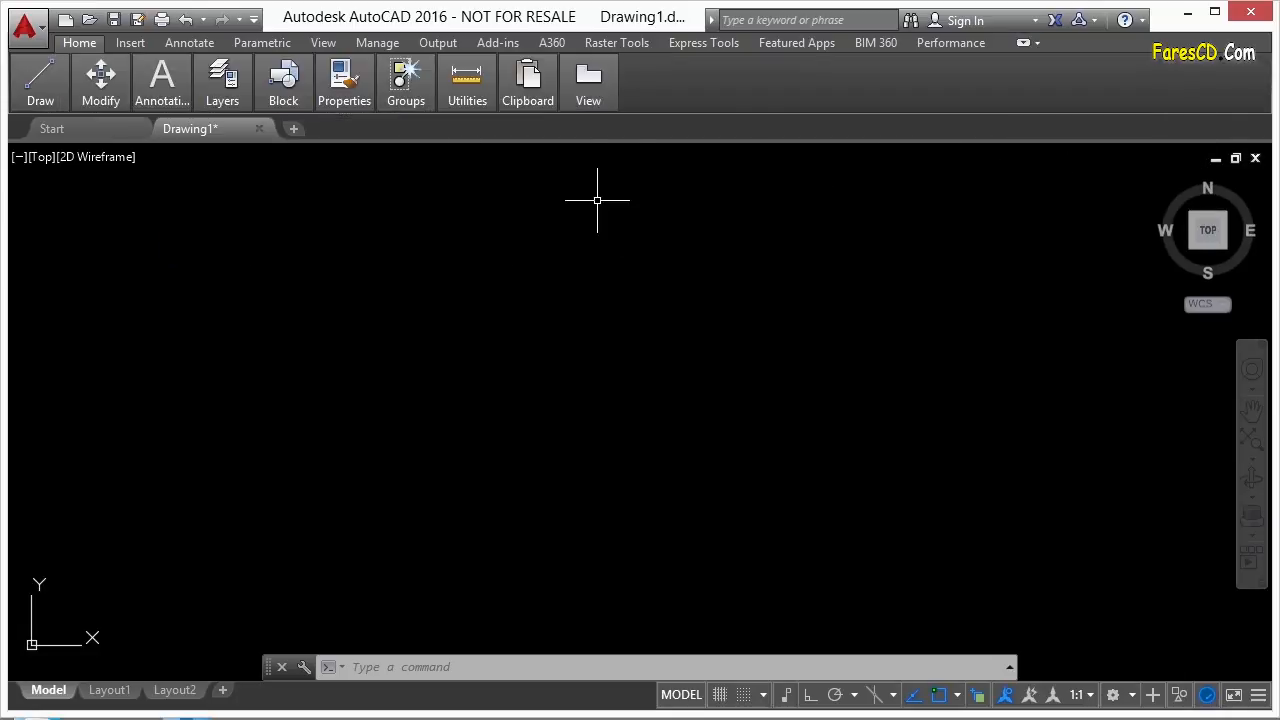
mouse_move(590, 90)
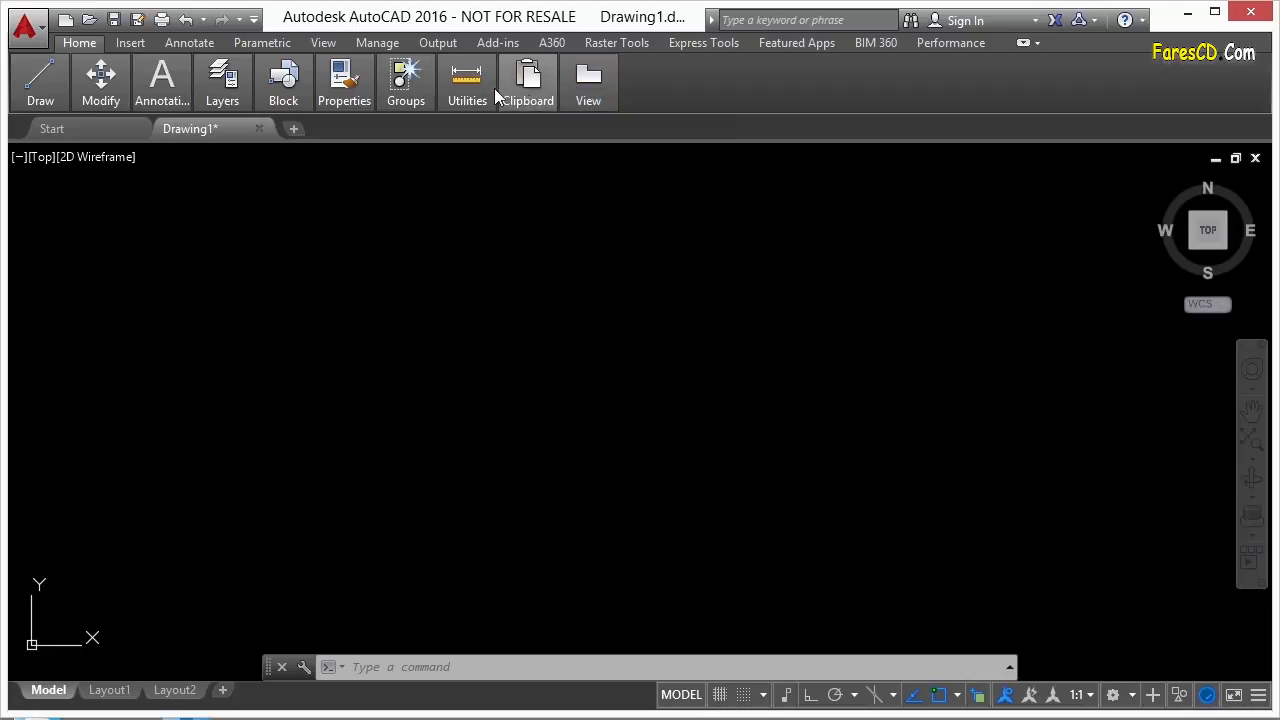
mouse_move(476, 88)
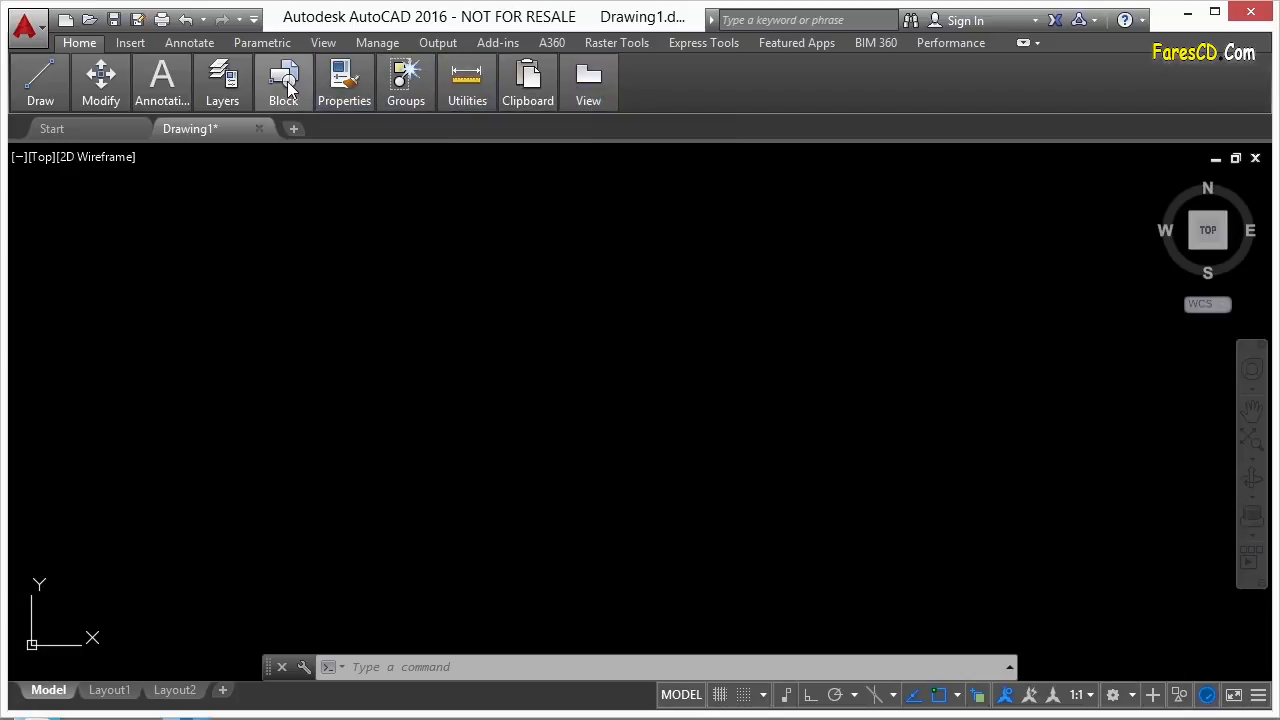
left_click(1021, 43)
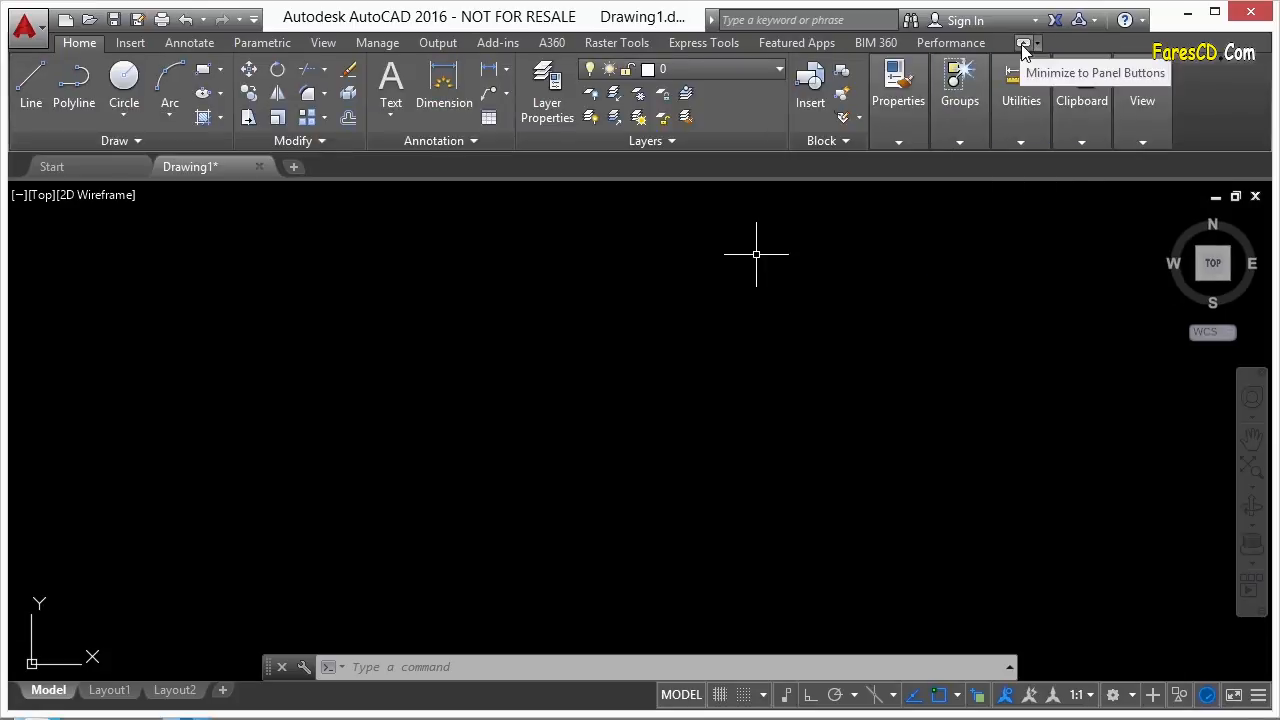